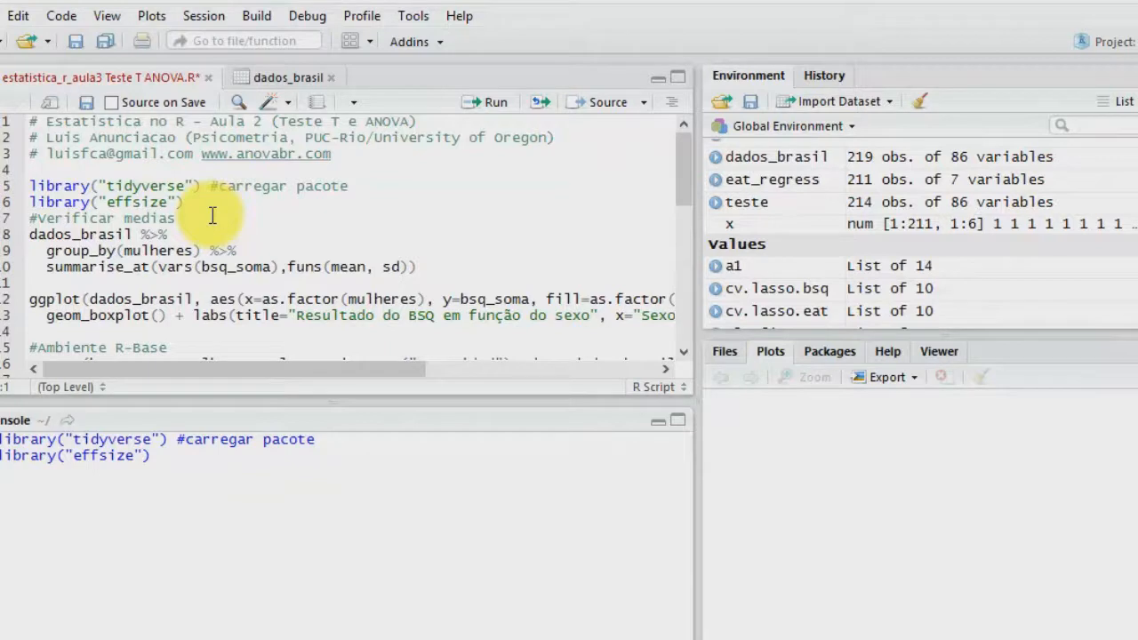
Run the dados_brasil summary code that groups by mulheres and computes the mean and sd of bsq_soma.
{"action": "key", "text": "shift+Down"}
{"action": "key", "text": "shift+Down"}
{"action": "key", "text": "shift+Down"}
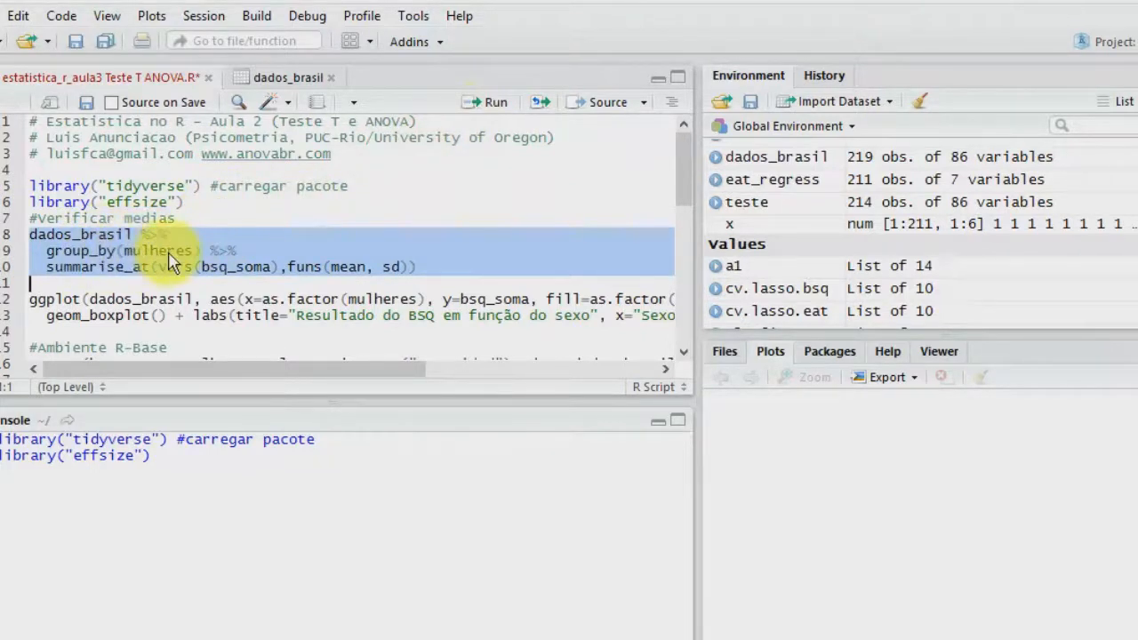
{"action": "left_click", "coordinate": [505, 104]}
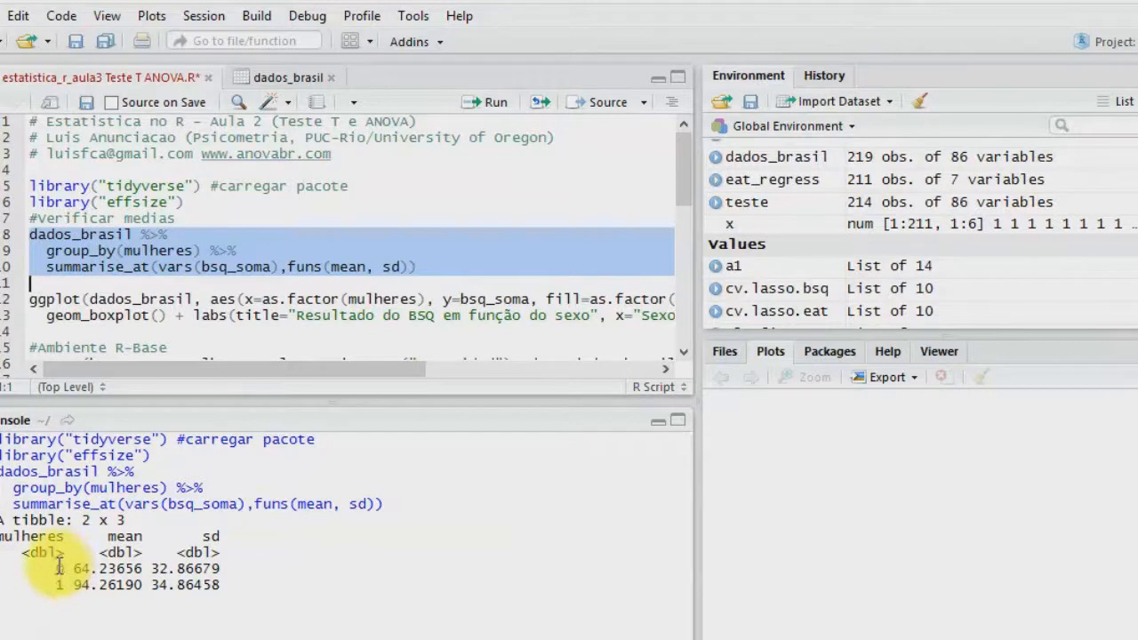
Examine the mean and standard deviation of bsq_soma for each mulheres group in the console output.
{"action": "left_click_drag", "start_coordinate": [52, 587], "coordinate": [132, 568]}
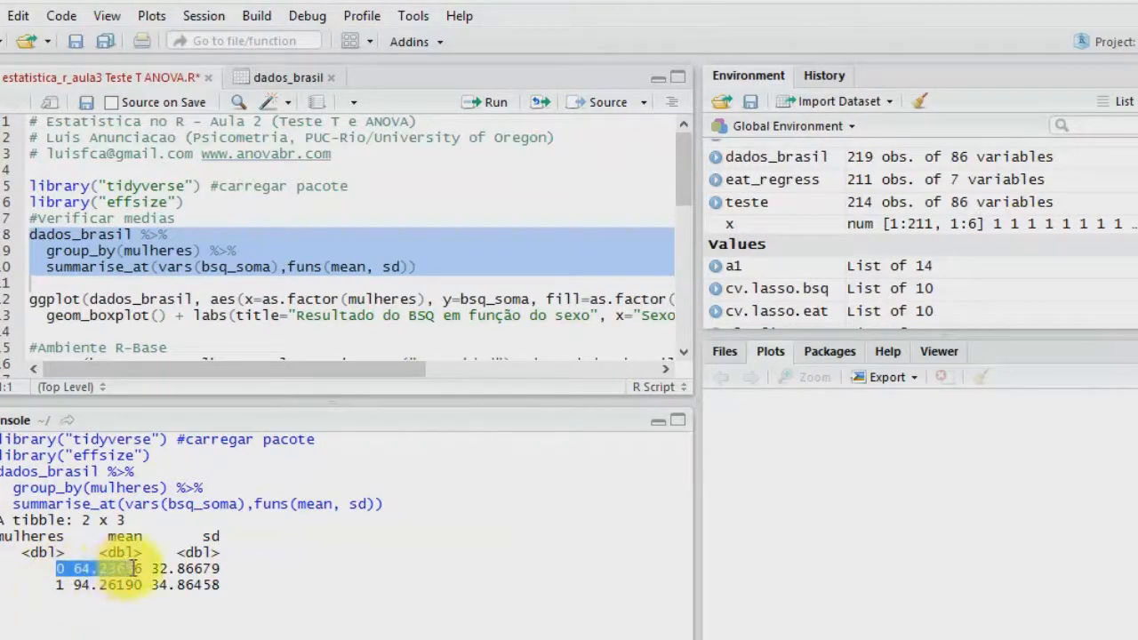
{"action": "left_click_drag", "start_coordinate": [169, 504], "coordinate": [238, 504]}
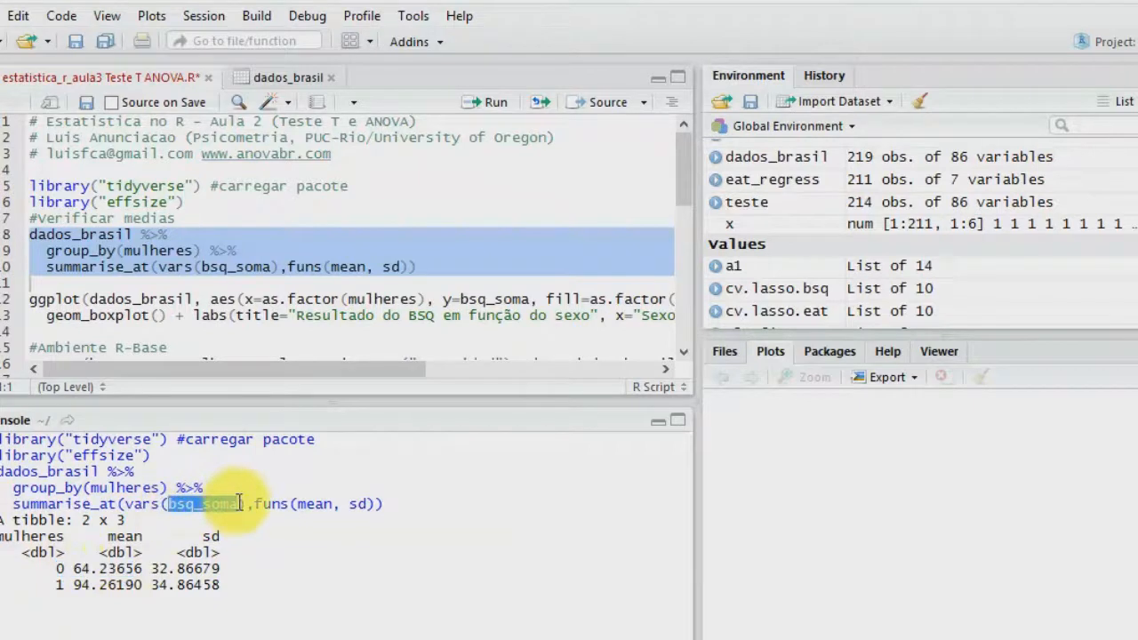
{"action": "left_click_drag", "start_coordinate": [151, 569], "coordinate": [219, 569]}
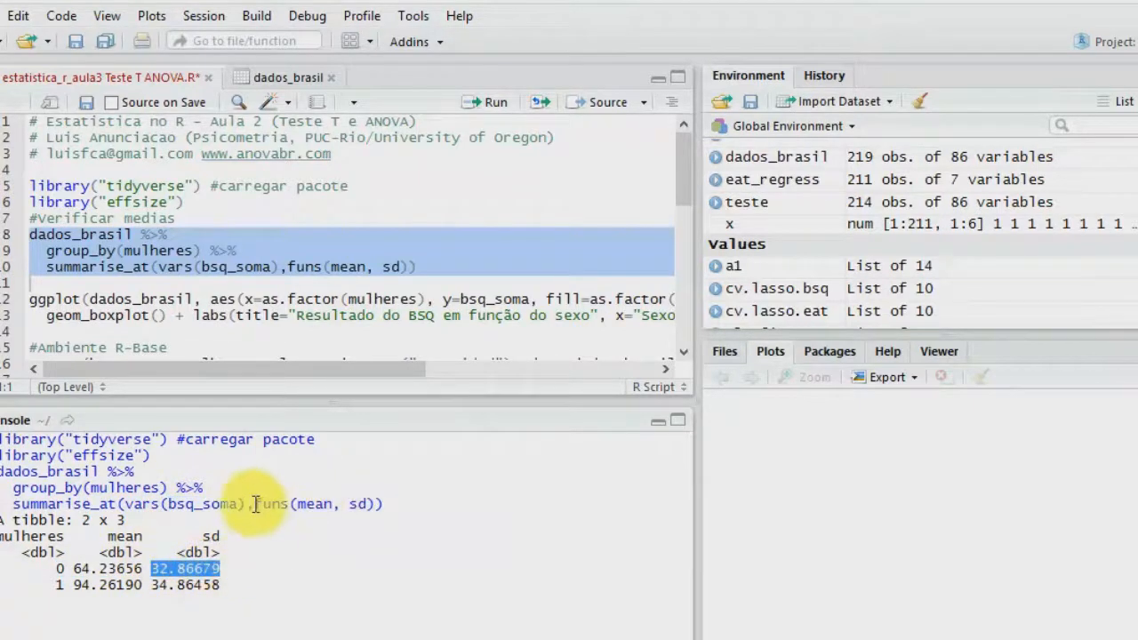
{"action": "left_click_drag", "start_coordinate": [238, 504], "coordinate": [167, 504]}
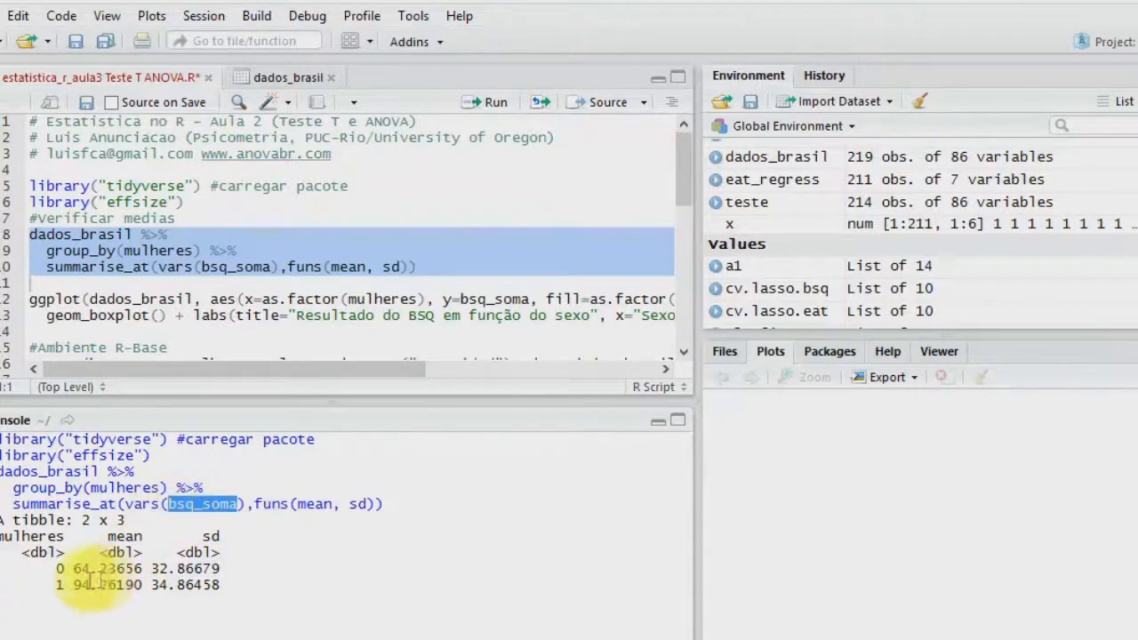
{"action": "left_click_drag", "start_coordinate": [64, 585], "coordinate": [154, 578]}
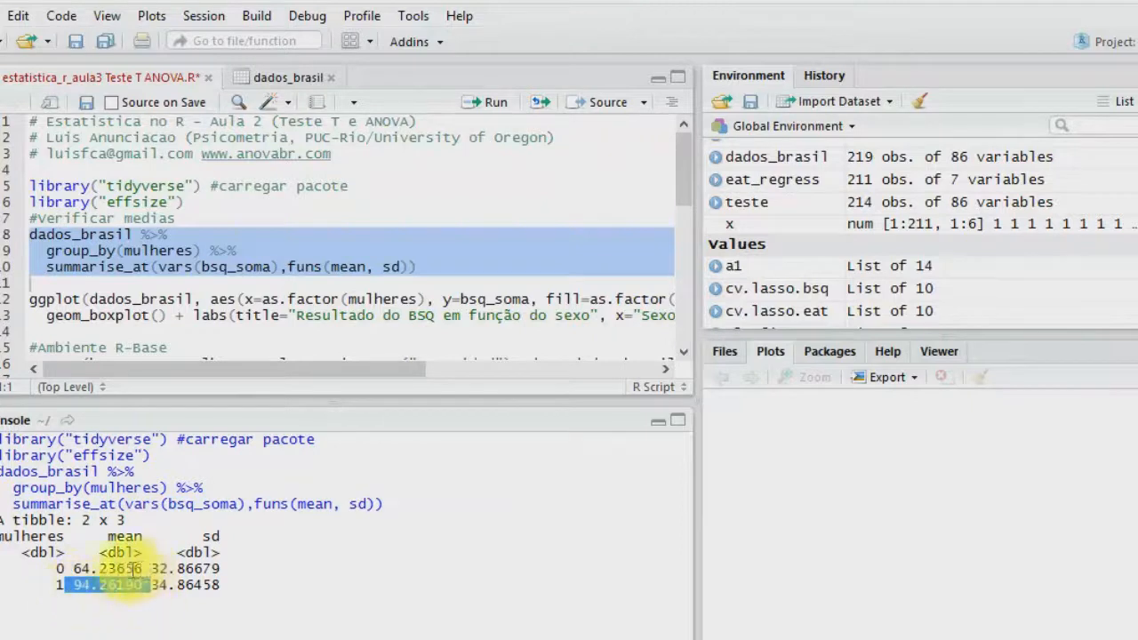
{"action": "left_click_drag", "start_coordinate": [168, 504], "coordinate": [220, 504]}
{"action": "left_click_drag", "start_coordinate": [153, 583], "coordinate": [216, 580]}
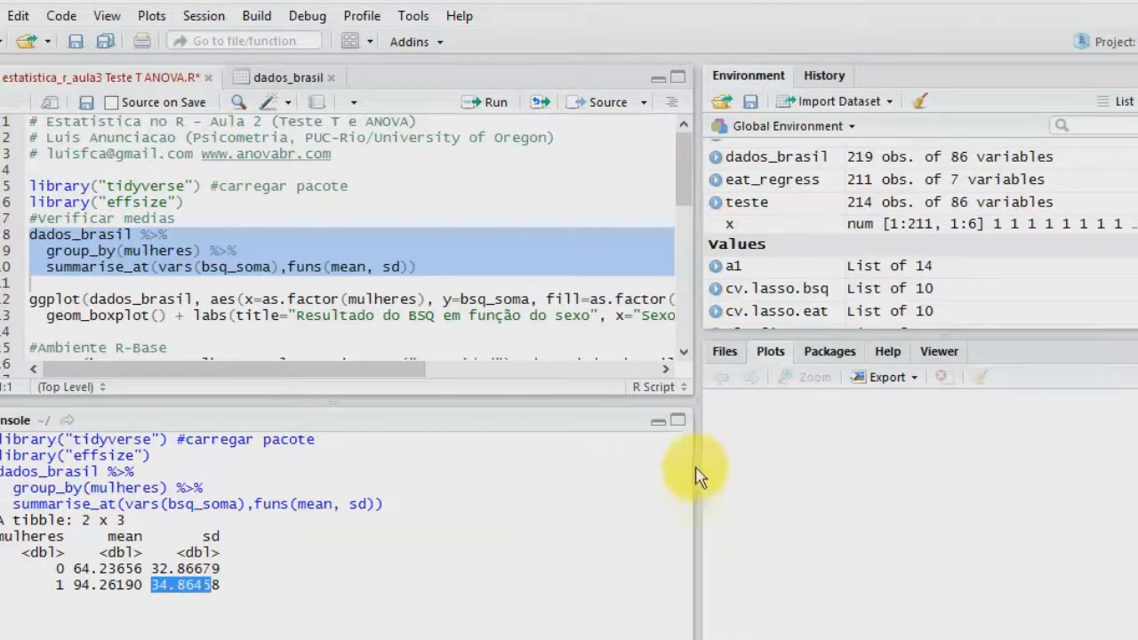
Widen the script area, run the ggplot boxplot code for bsq_soma by mulheres, and inspect the plot enlarged.
{"action": "left_click_drag", "start_coordinate": [692, 402], "coordinate": [693, 400]}
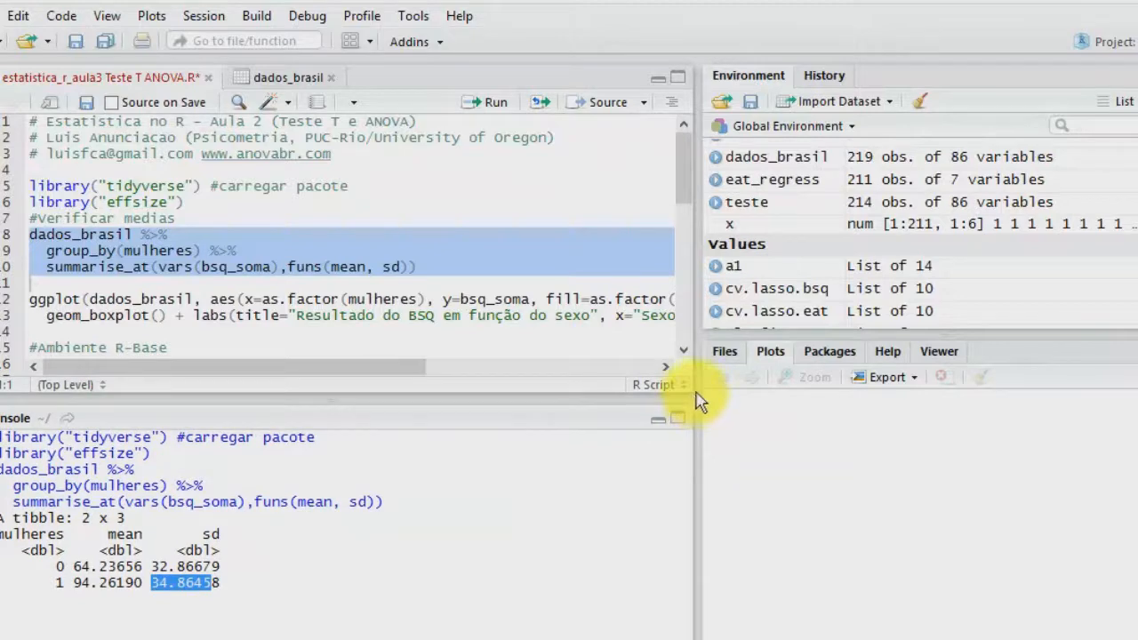
{"action": "left_click_drag", "start_coordinate": [698, 397], "coordinate": [756, 398]}
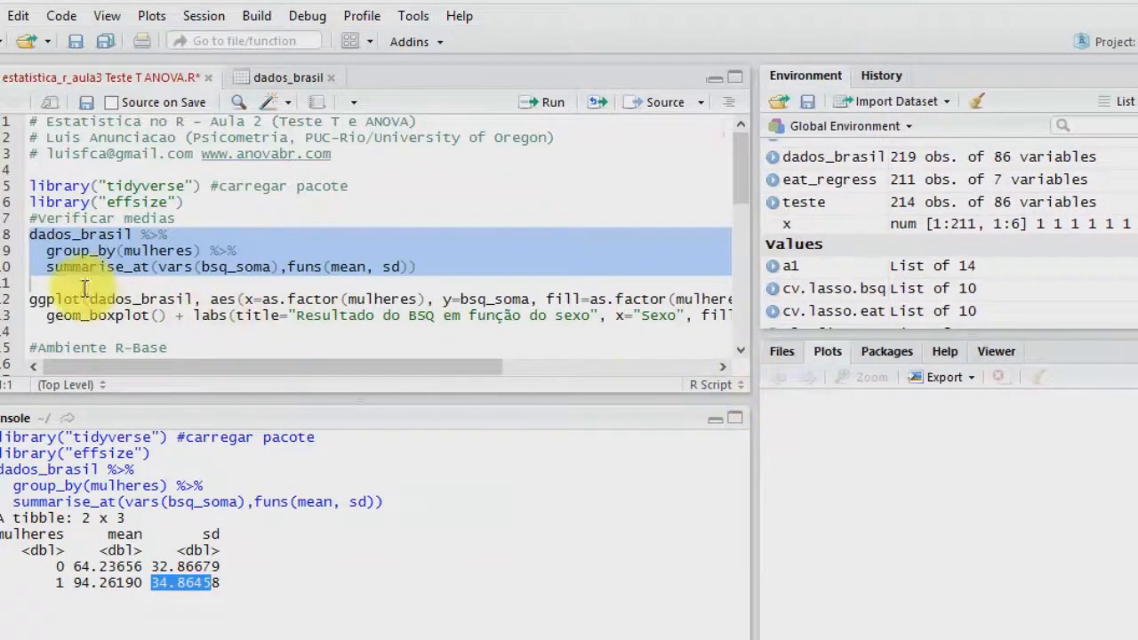
{"action": "double_click", "coordinate": [30, 299]}
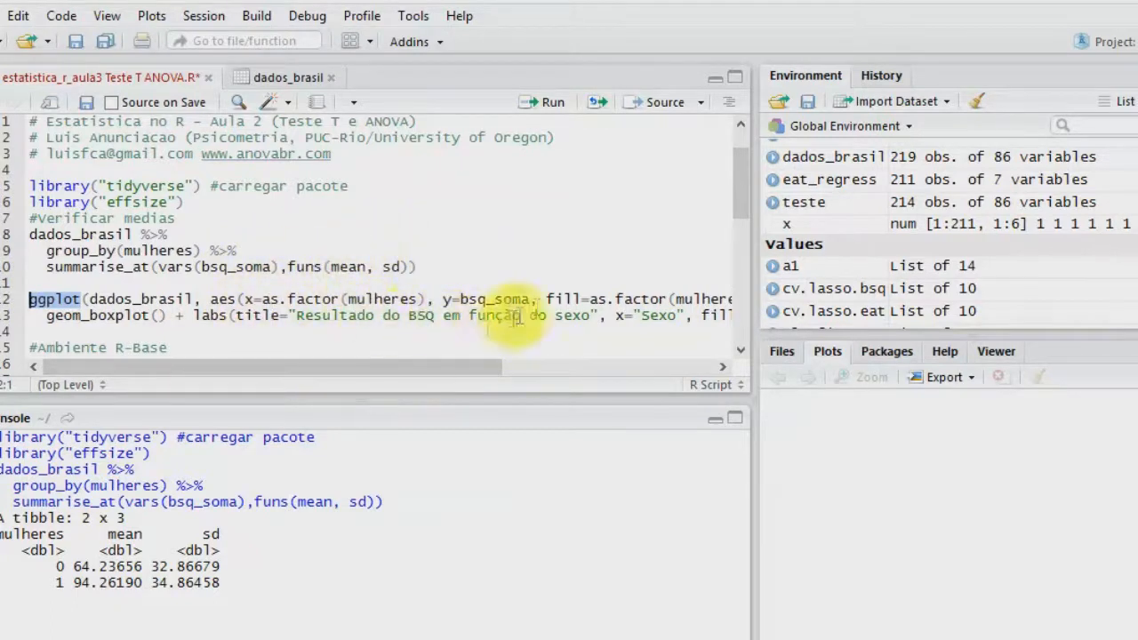
{"action": "left_click_drag", "start_coordinate": [469, 372], "coordinate": [610, 368]}
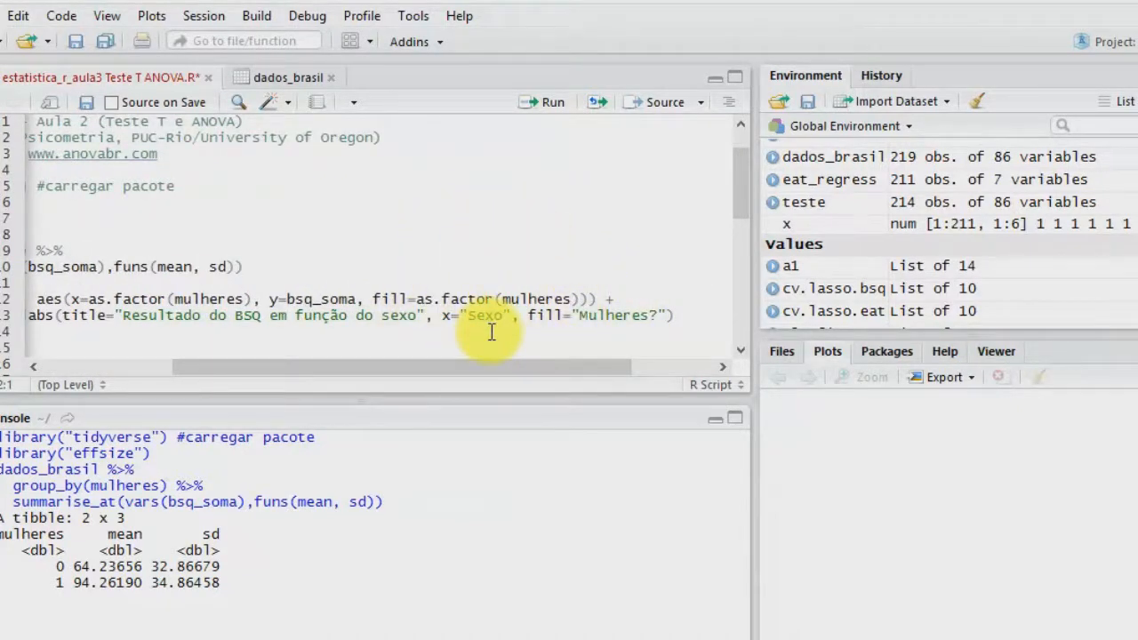
{"action": "left_click_drag", "start_coordinate": [475, 368], "coordinate": [320, 372]}
{"action": "left_click", "coordinate": [36, 317]}
{"action": "left_click_drag", "start_coordinate": [31, 331], "coordinate": [22, 295]}
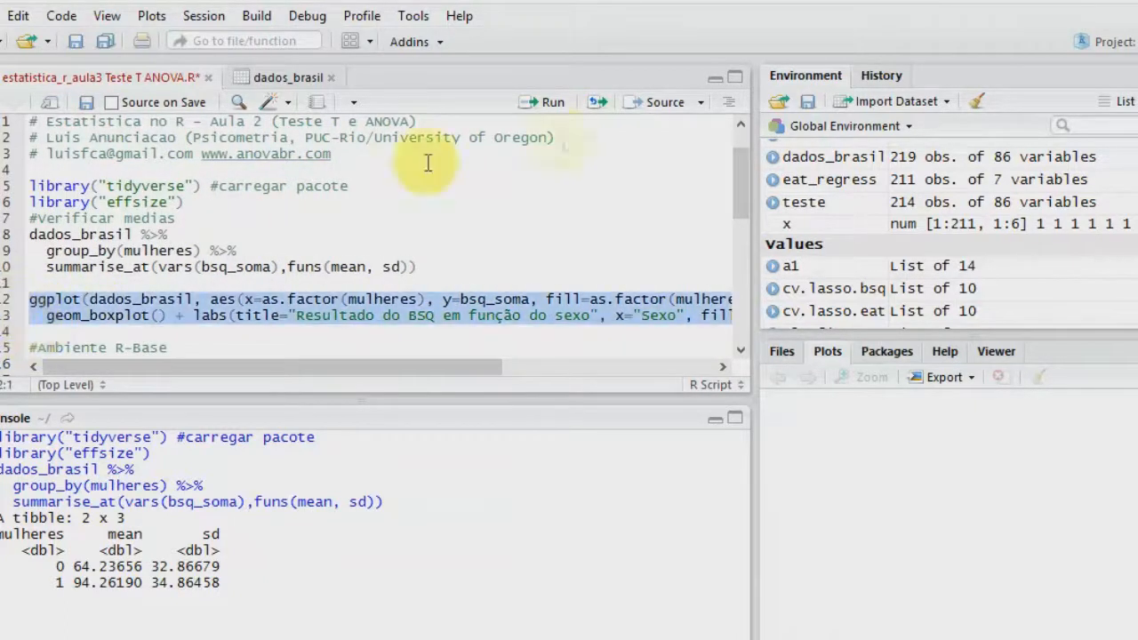
{"action": "left_click", "coordinate": [541, 107]}
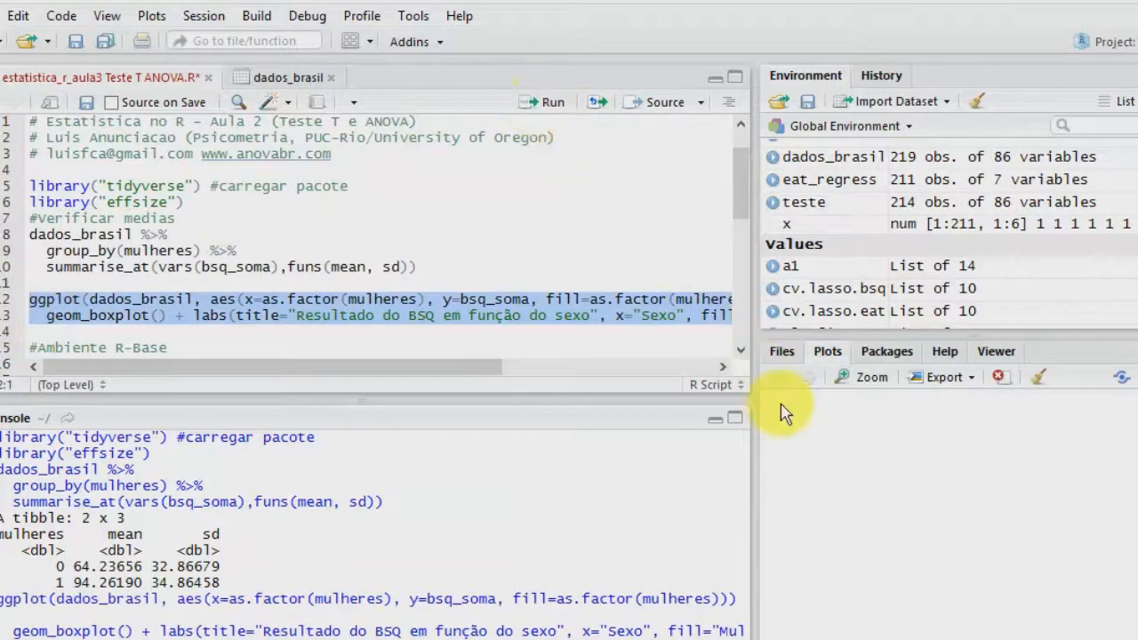
{"action": "left_click", "coordinate": [874, 379]}
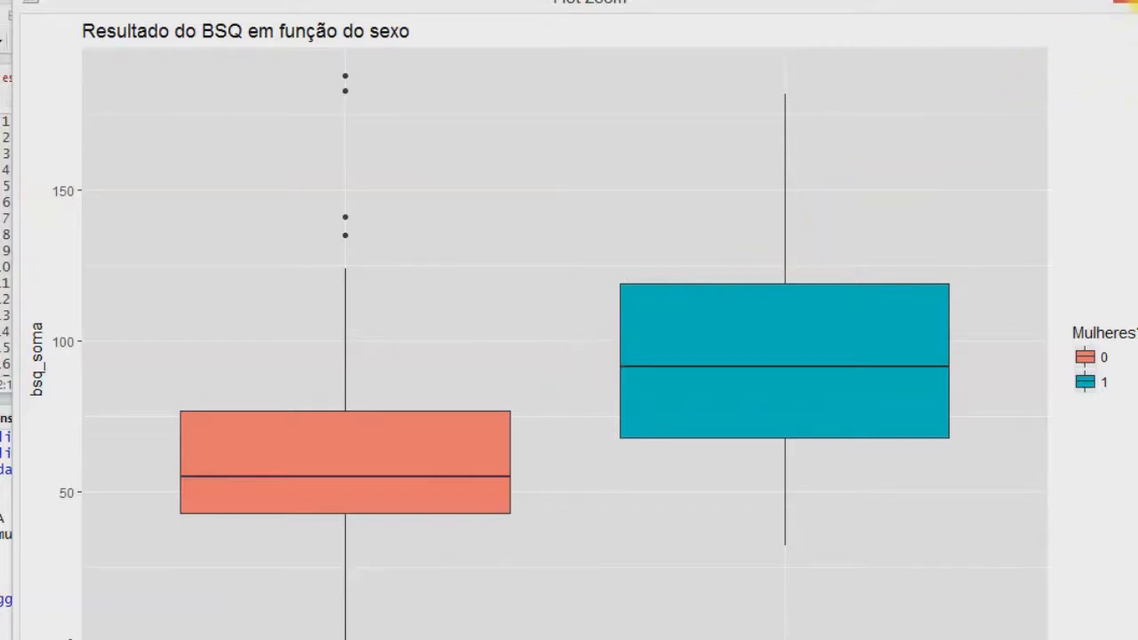
{"action": "left_click", "coordinate": [1126, 2]}
Review the t.test line for bsq_soma by mulheres and run this two-sided test on dados_brasil.
{"action": "left_click", "coordinate": [242, 331]}
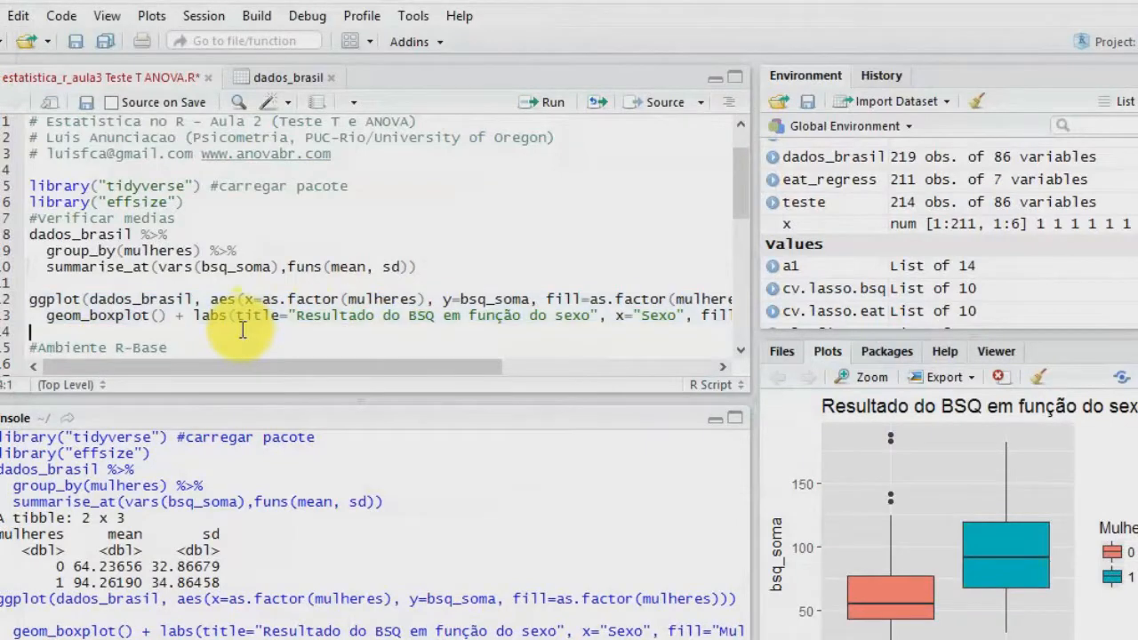
{"action": "key", "text": "Down"}
{"action": "key", "text": "Down"}
{"action": "key", "text": "Down"}
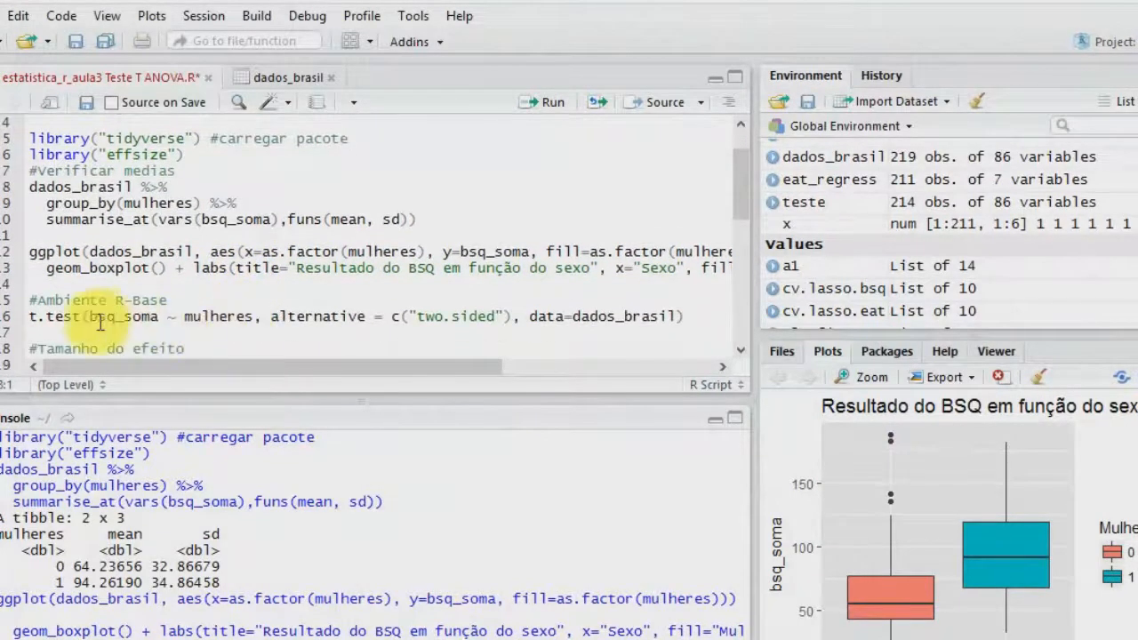
{"action": "double_click", "coordinate": [80, 317]}
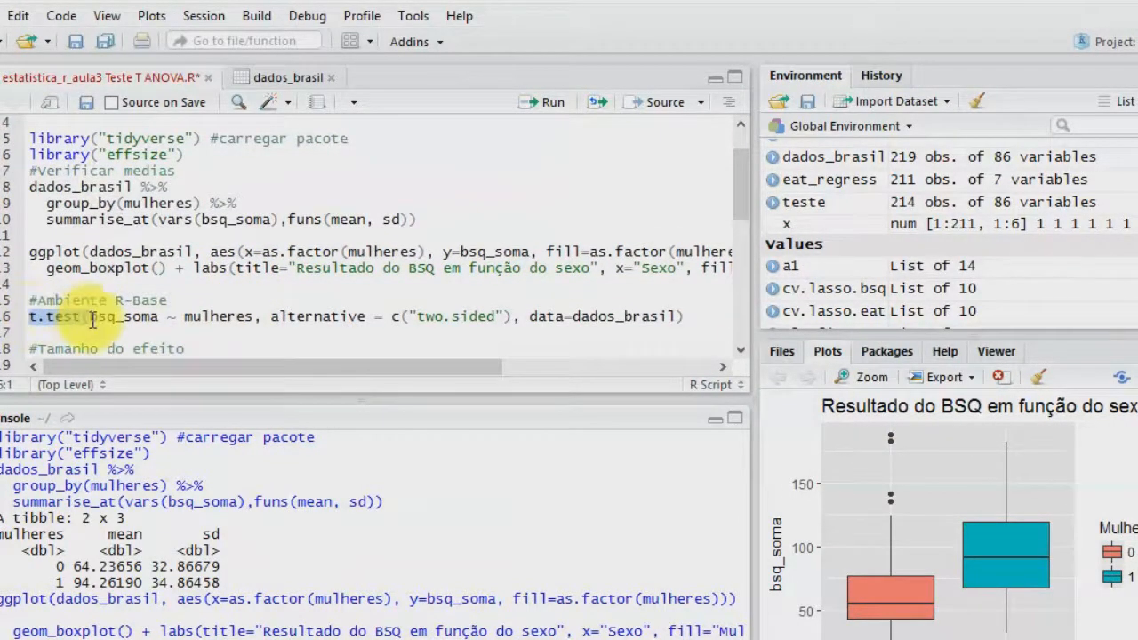
{"action": "left_click_drag", "start_coordinate": [89, 317], "coordinate": [33, 317]}
{"action": "left_click_drag", "start_coordinate": [167, 317], "coordinate": [91, 317]}
{"action": "left_click_drag", "start_coordinate": [176, 316], "coordinate": [167, 315]}
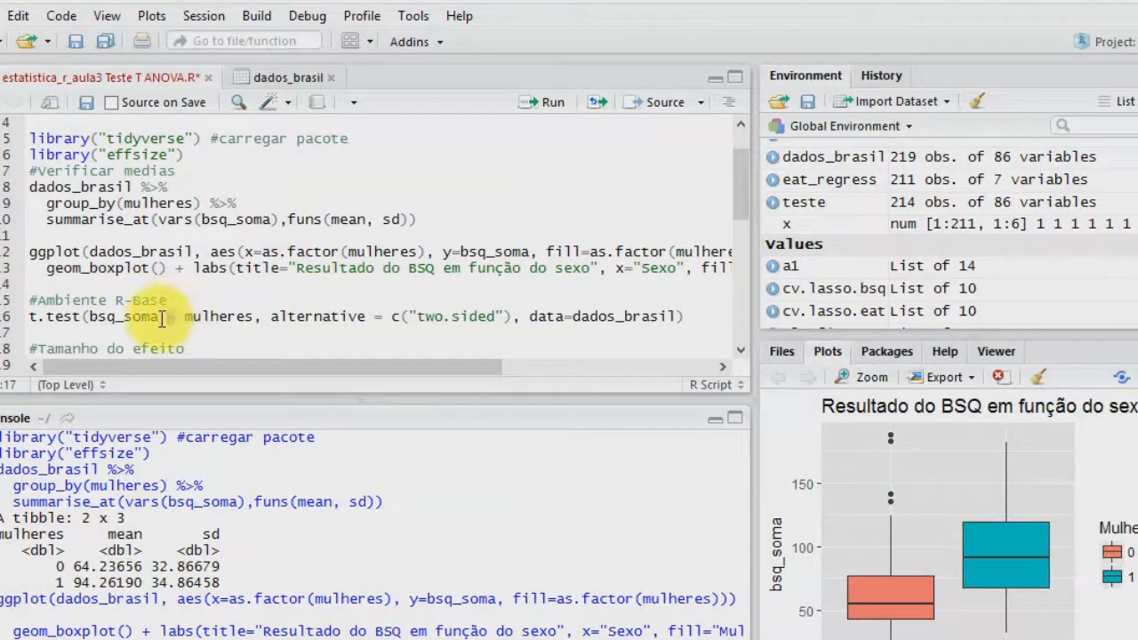
{"action": "left_click_drag", "start_coordinate": [254, 318], "coordinate": [186, 317]}
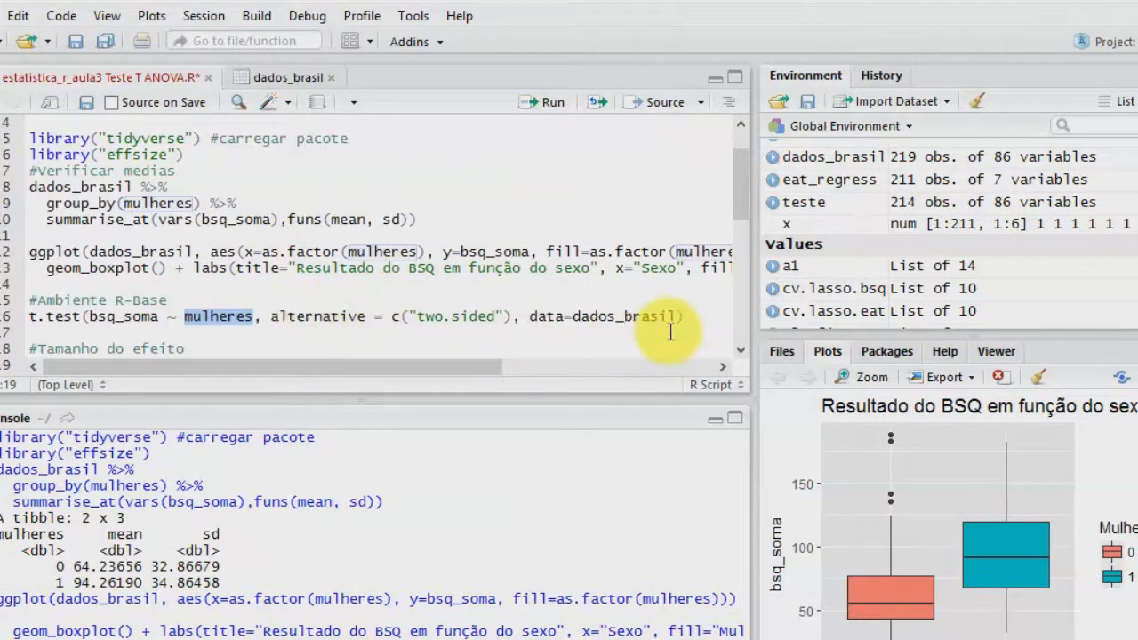
{"action": "left_click", "coordinate": [692, 315]}
{"action": "left_click", "coordinate": [554, 111]}
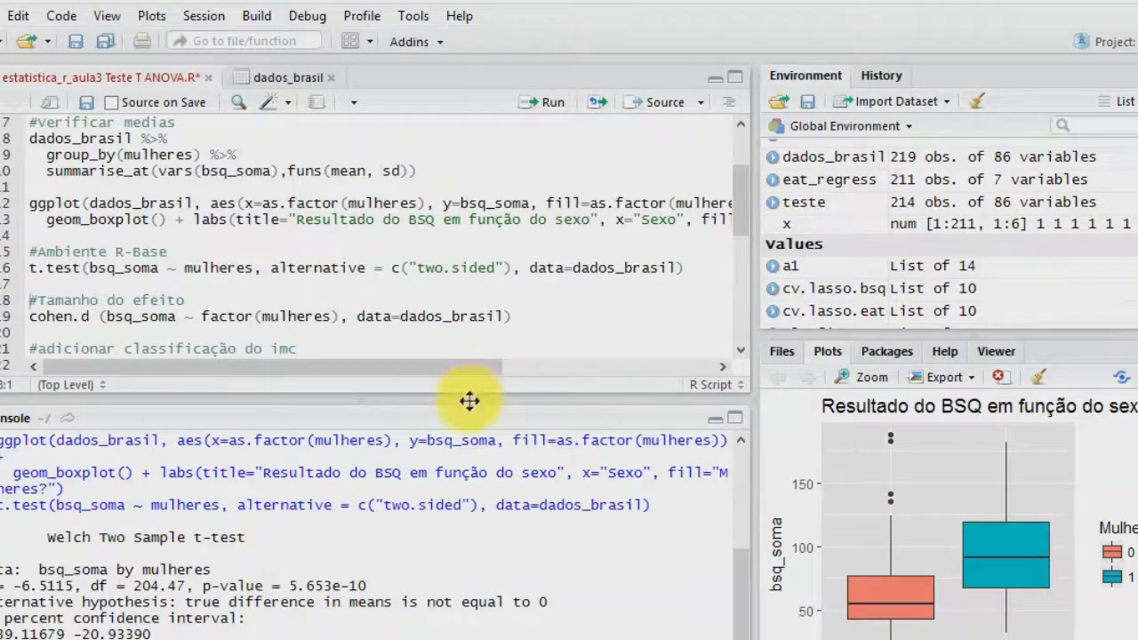
Enlarge the console and examine the p-value of the Welch two-sample t-test.
{"action": "left_click", "coordinate": [734, 420]}
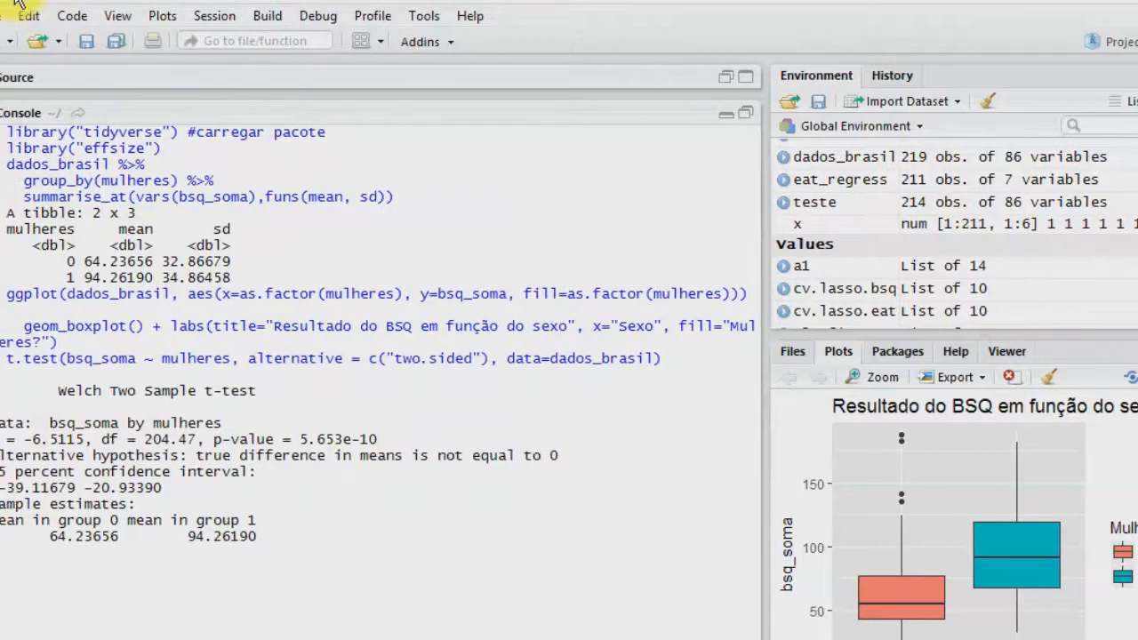
{"action": "double_click", "coordinate": [14, 4]}
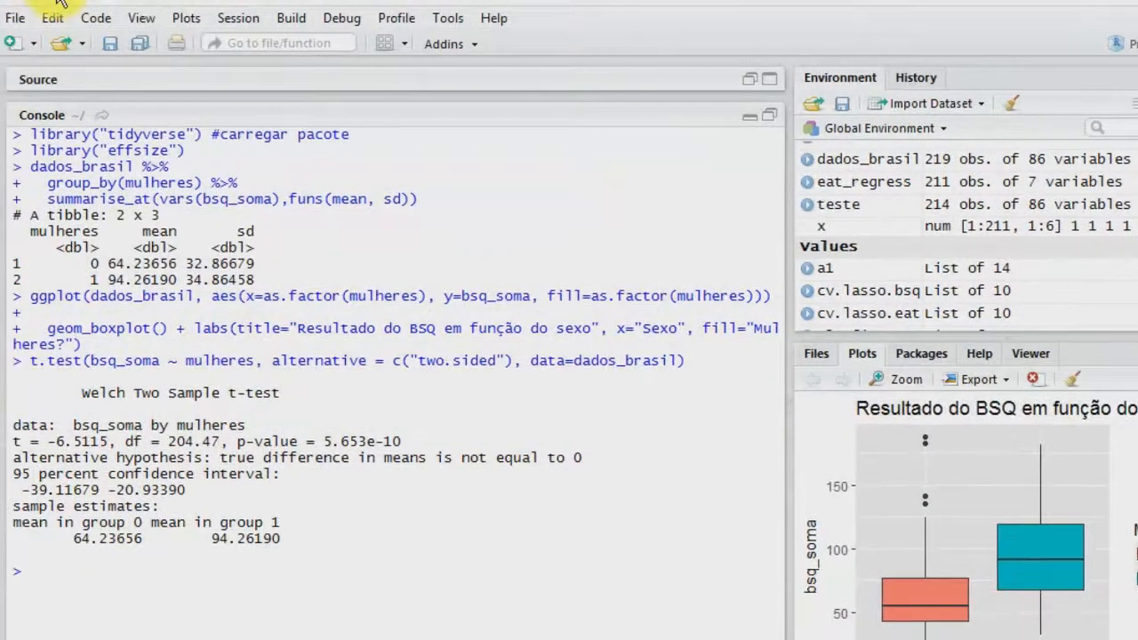
{"action": "left_click_drag", "start_coordinate": [401, 442], "coordinate": [323, 439]}
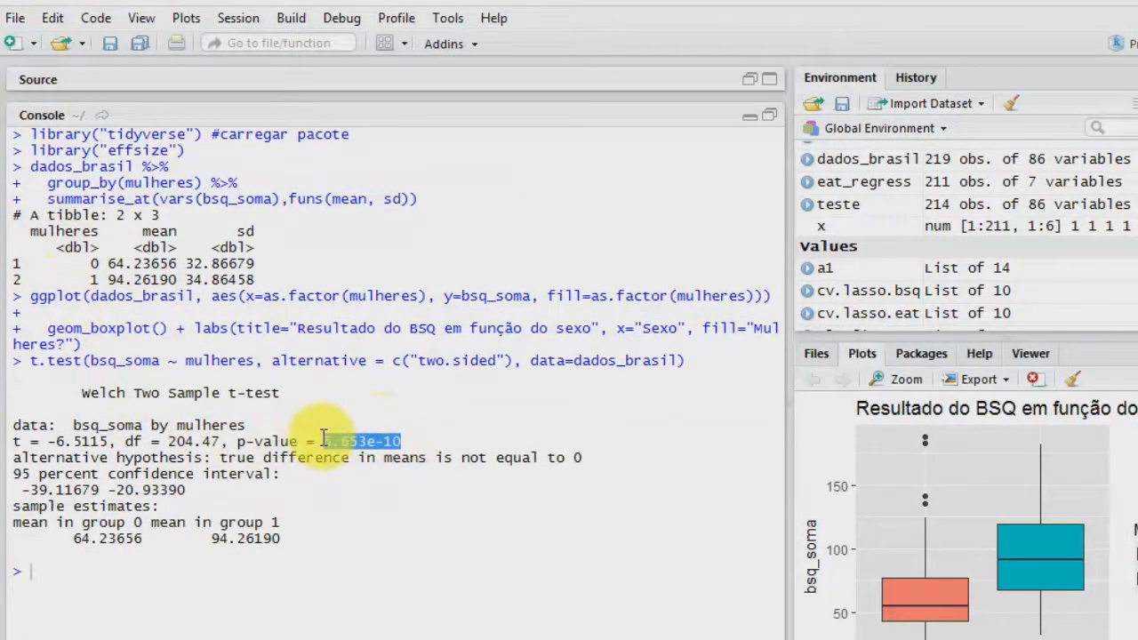
Turn off scientific notation by running options(scipen = 999) in the console.
{"action": "left_click", "coordinate": [151, 578]}
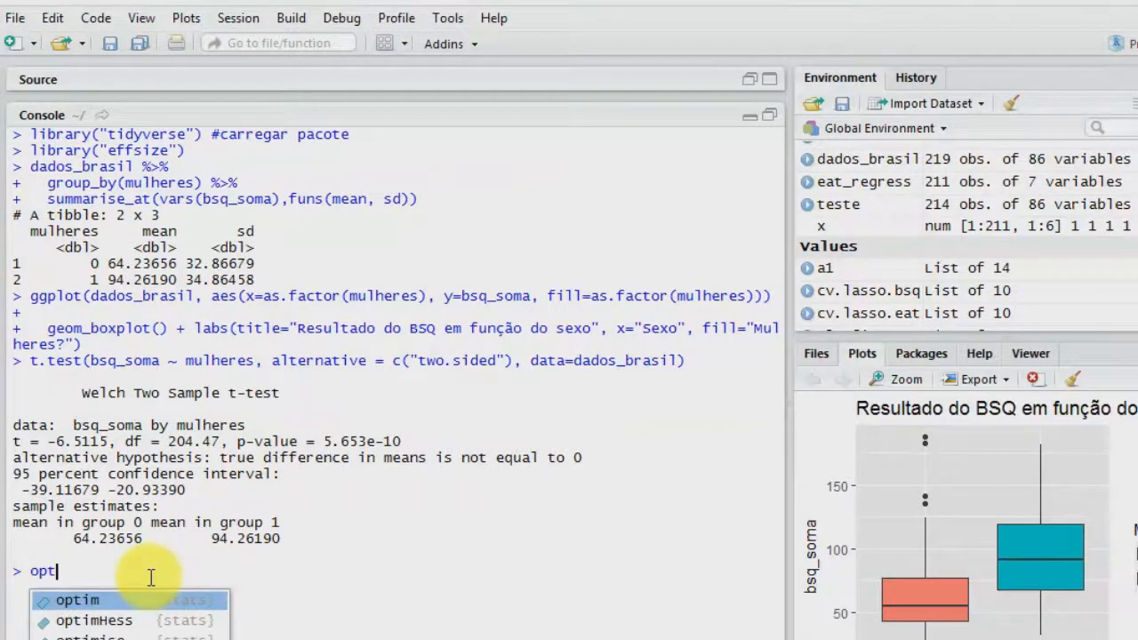
{"action": "key", "text": "Down"}
{"action": "key", "text": "Down"}
{"action": "key", "text": "Down"}
{"action": "key", "text": "Down"}
{"action": "key", "text": "Return"}
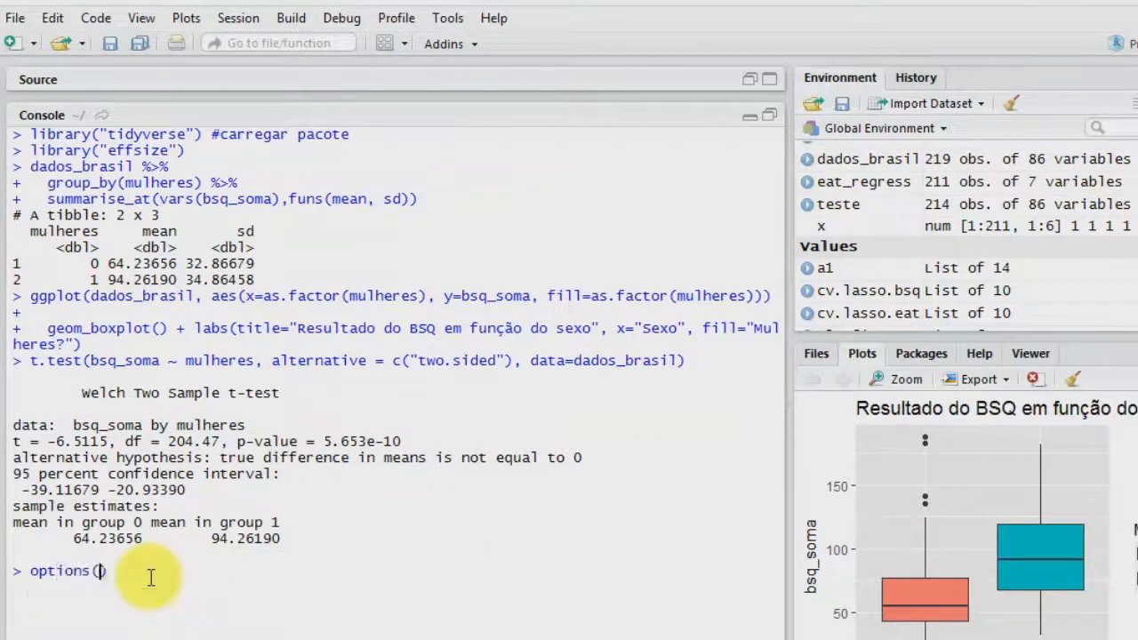
{"action": "type", "text": "sci"}
{"action": "key", "text": "Return"}
{"action": "type", "text": "999"}
{"action": "key", "text": "Return"}
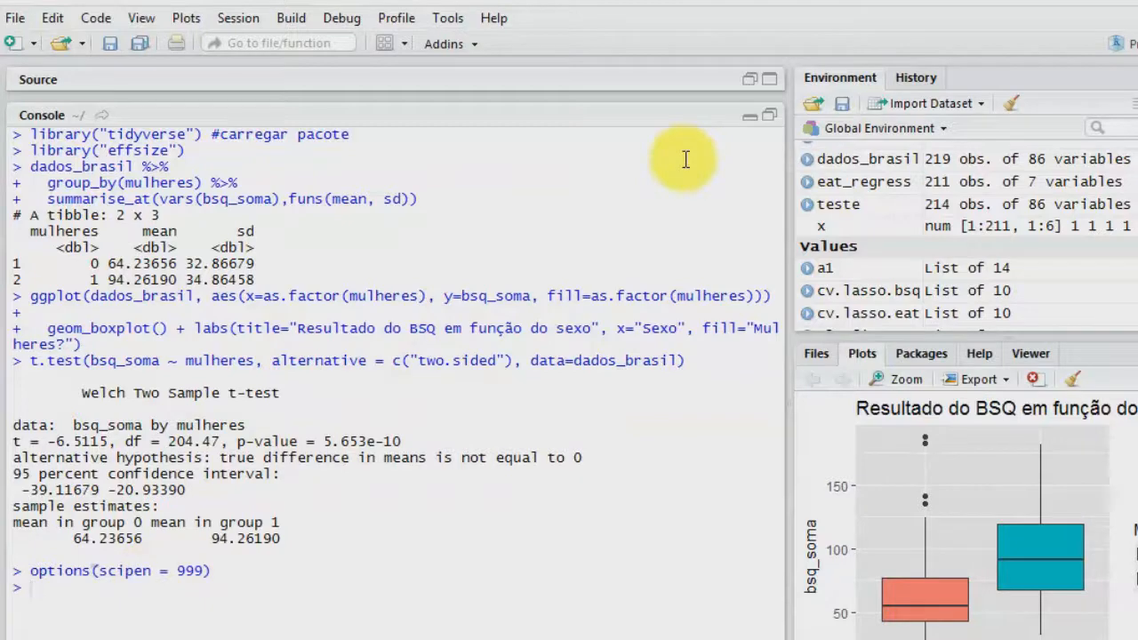
Rerun the bsq_soma by mulheres t-test from the console history and examine its p-value in decimal notation.
{"action": "key", "text": "Up"}
{"action": "key", "text": "Up"}
{"action": "key", "text": "Return"}
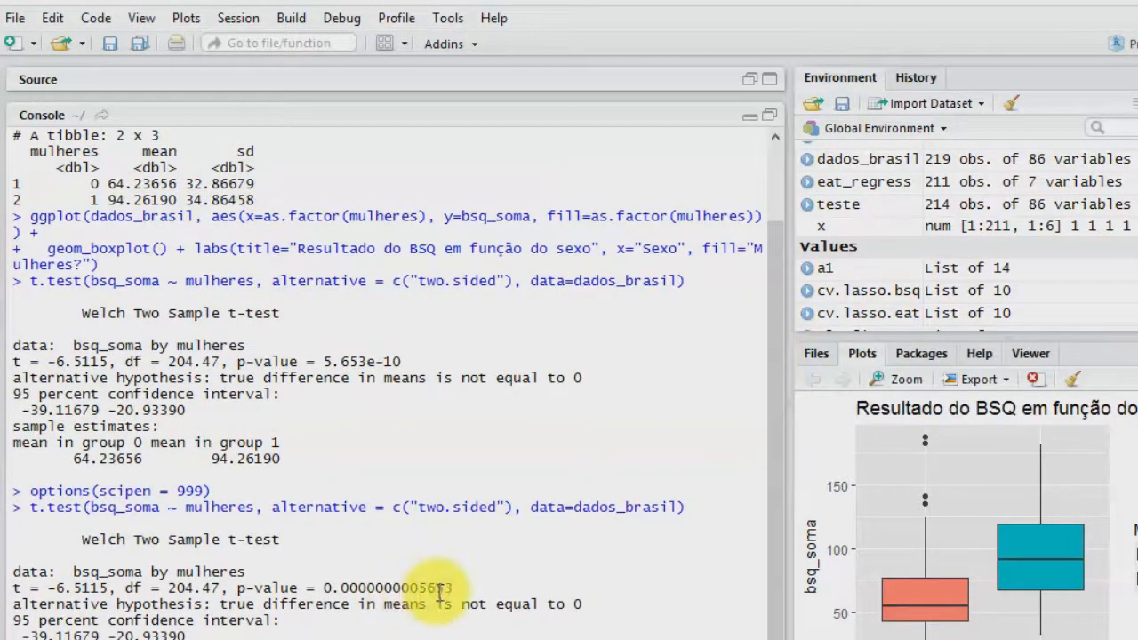
{"action": "left_click_drag", "start_coordinate": [454, 587], "coordinate": [328, 590]}
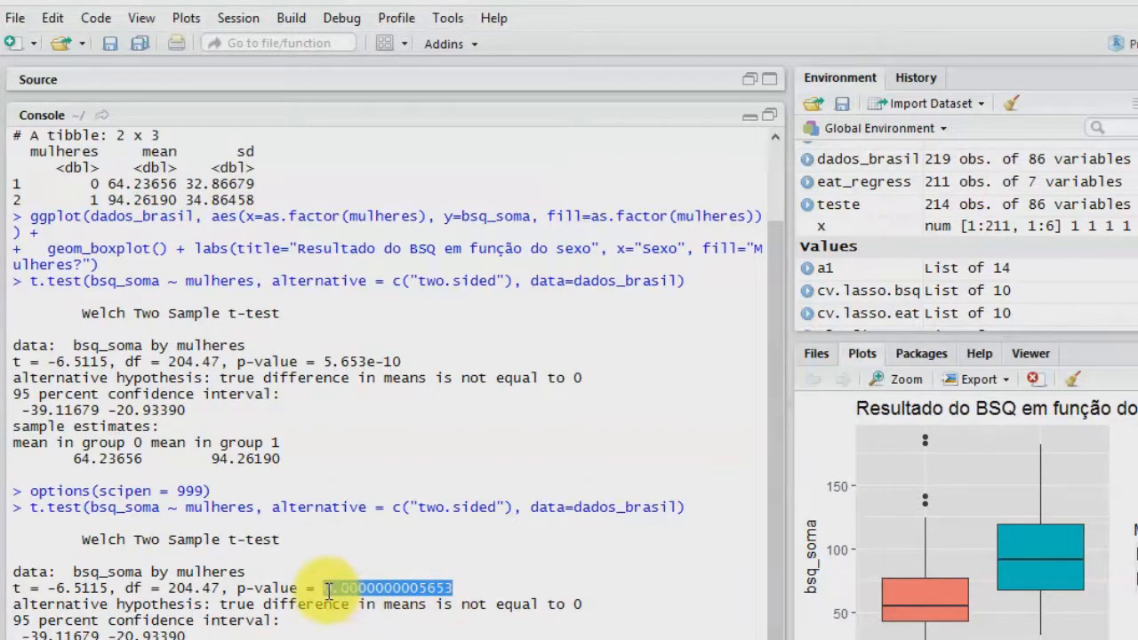
Restore the script view, remove the space after cohen.d on line 19, and run it to examine the effect size.
{"action": "left_click", "coordinate": [766, 115]}
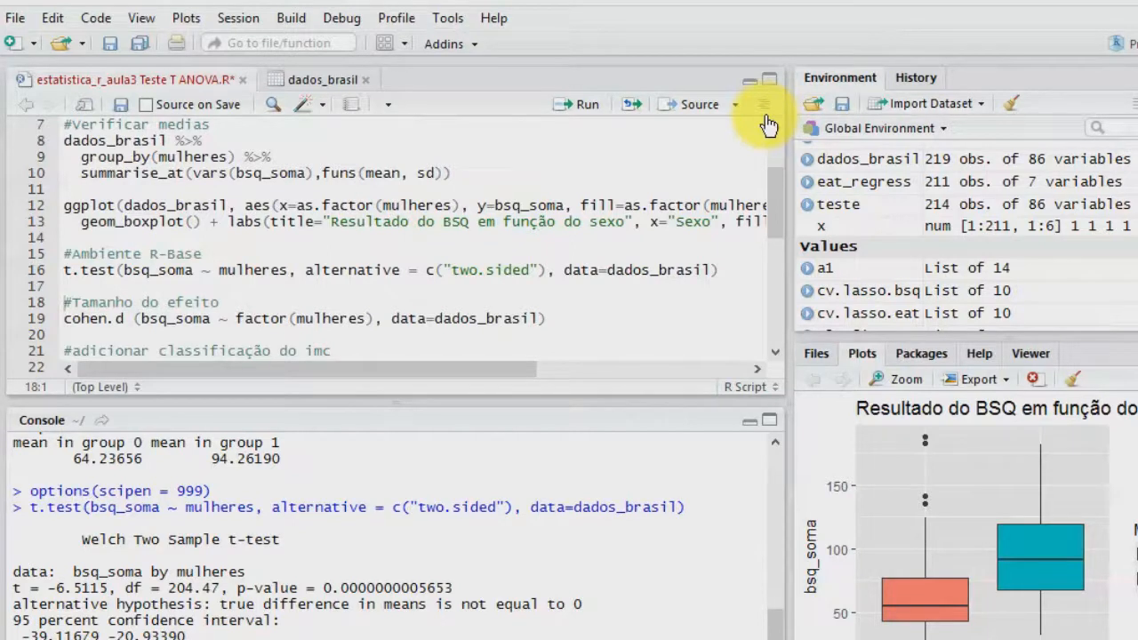
{"action": "left_click", "coordinate": [133, 315]}
{"action": "key", "text": "BackSpace"}
{"action": "left_click", "coordinate": [553, 319]}
{"action": "left_click", "coordinate": [589, 105]}
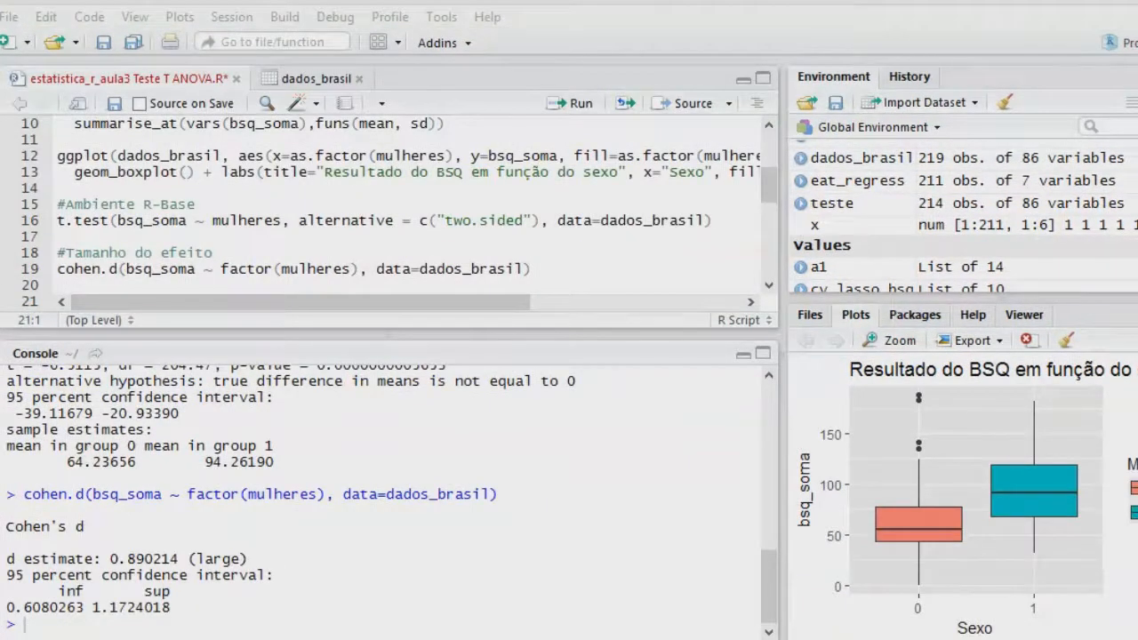
{"action": "left_click_drag", "start_coordinate": [85, 527], "coordinate": [10, 527]}
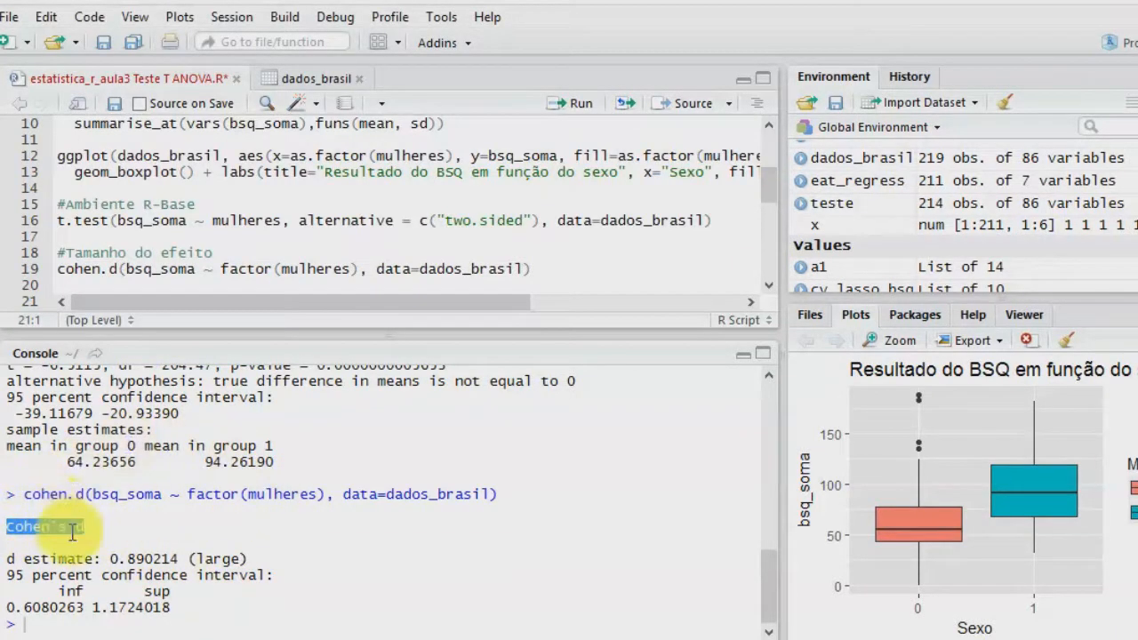
{"action": "left_click_drag", "start_coordinate": [8, 558], "coordinate": [263, 554]}
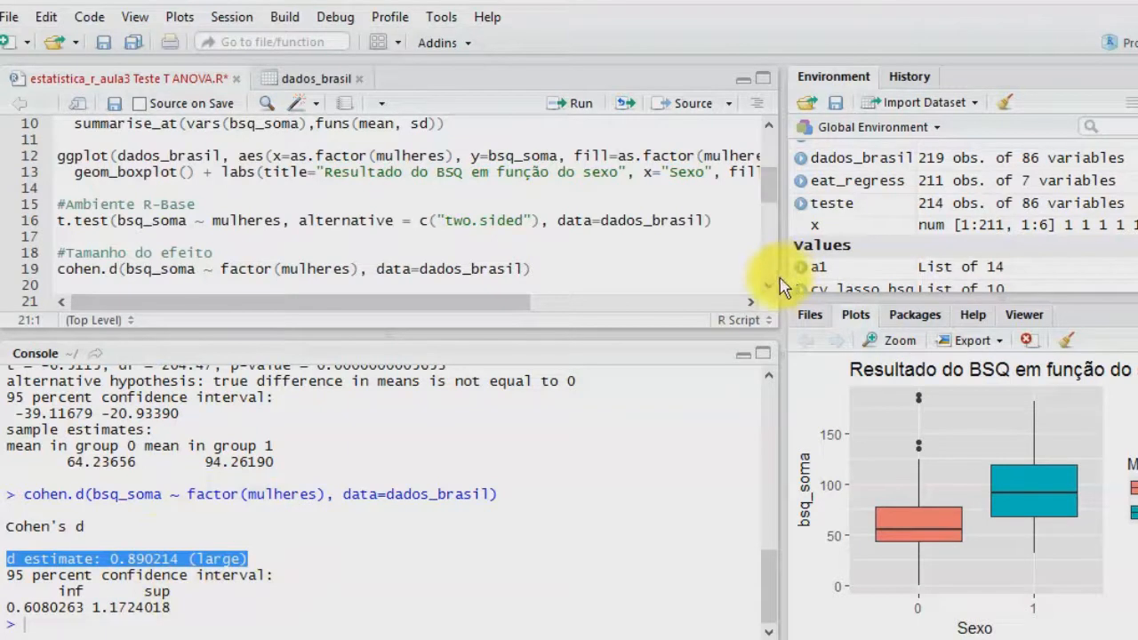
Break line 22 before mutate and reduce the second if_else line's indentation so the imc classification code is readable.
{"action": "scroll", "coordinate": [772, 296], "scroll_direction": "down", "scroll_amount": 2}
{"action": "scroll", "coordinate": [772, 296], "scroll_direction": "down", "scroll_amount": 1}
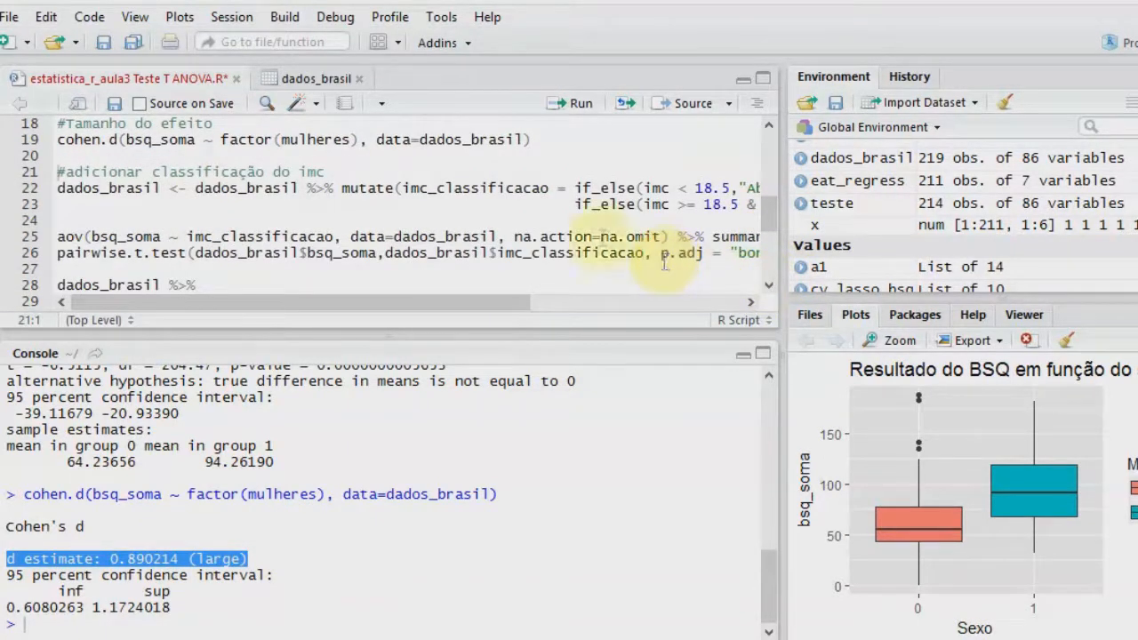
{"action": "left_click_drag", "start_coordinate": [161, 188], "coordinate": [58, 189]}
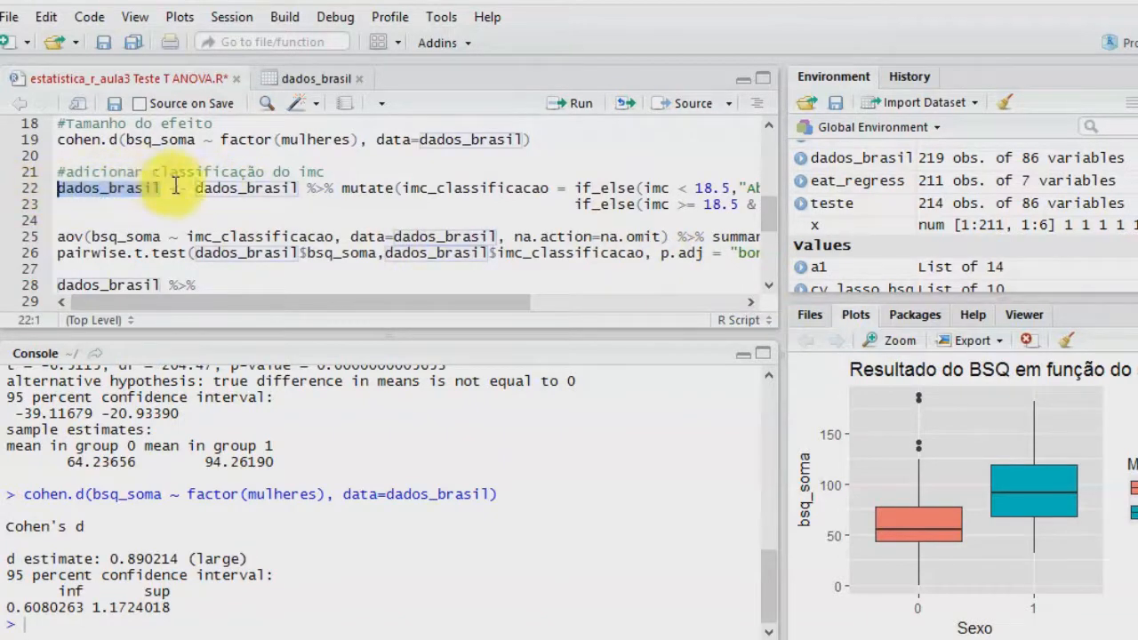
{"action": "left_click", "coordinate": [343, 190]}
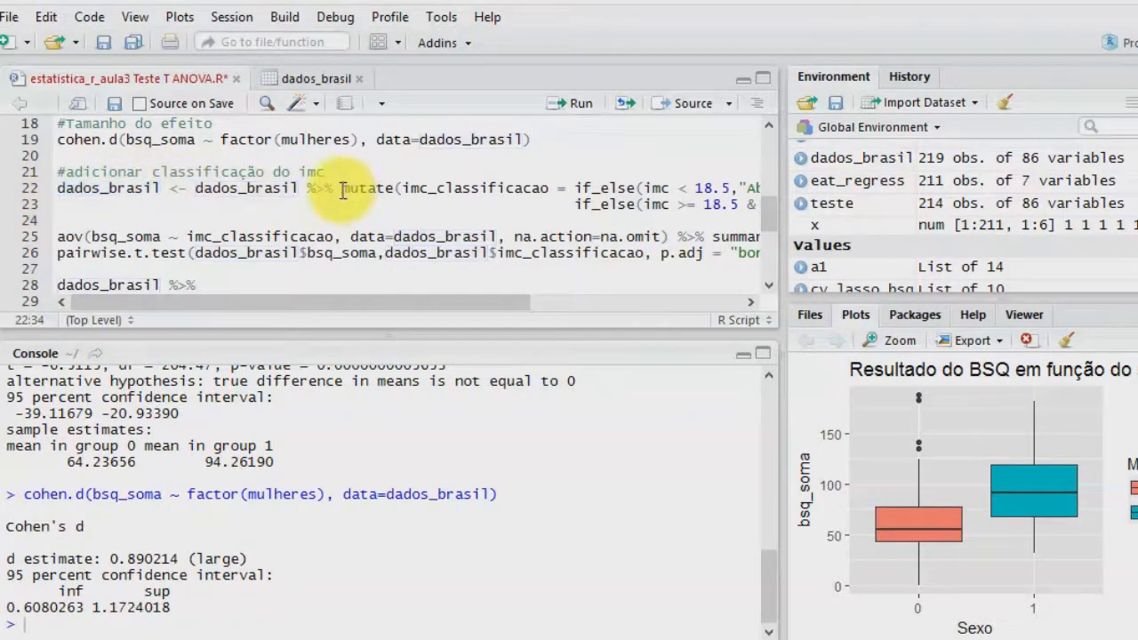
{"action": "key", "text": "Return"}
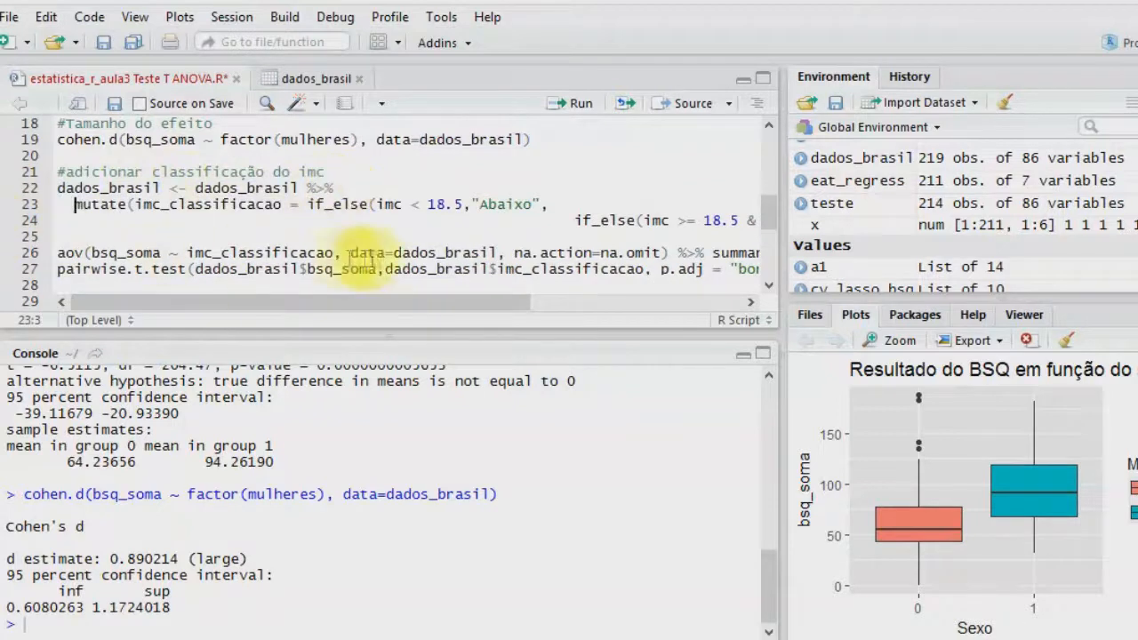
{"action": "left_click", "coordinate": [574, 223]}
{"action": "left_click_drag", "start_coordinate": [574, 222], "coordinate": [129, 226]}
{"action": "key", "text": "BackSpace"}
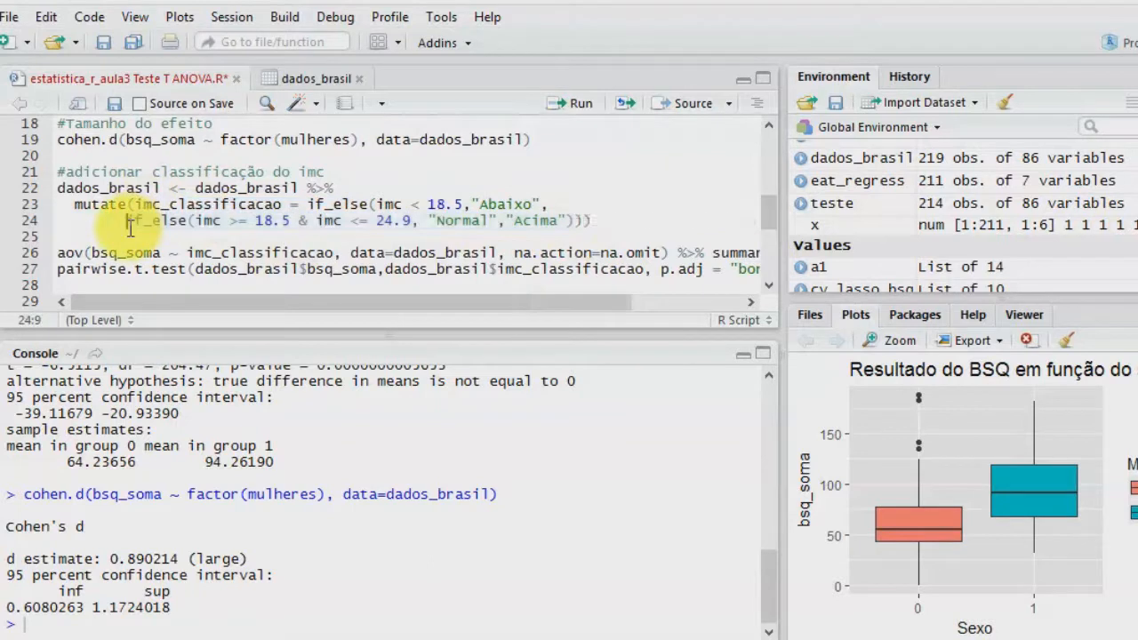
Run the mutate block on lines 22 to 24 to add imc_classificacao (Abaixo, Normal, Acima) to dados_brasil.
{"action": "left_click", "coordinate": [378, 204]}
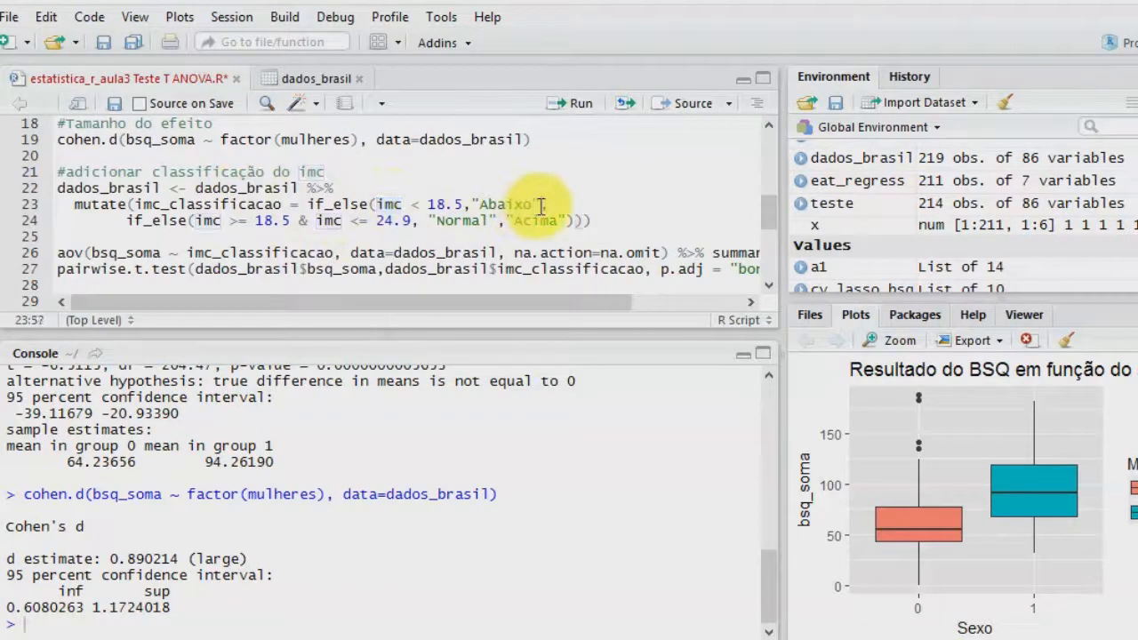
{"action": "left_click_drag", "start_coordinate": [542, 204], "coordinate": [474, 205]}
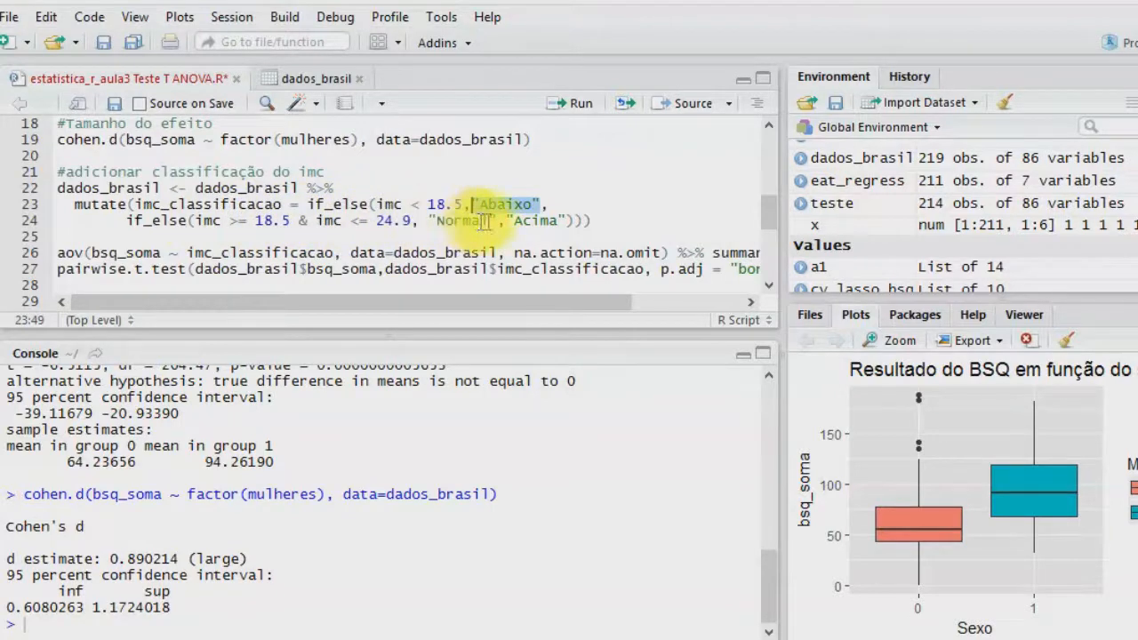
{"action": "left_click_drag", "start_coordinate": [592, 221], "coordinate": [59, 188]}
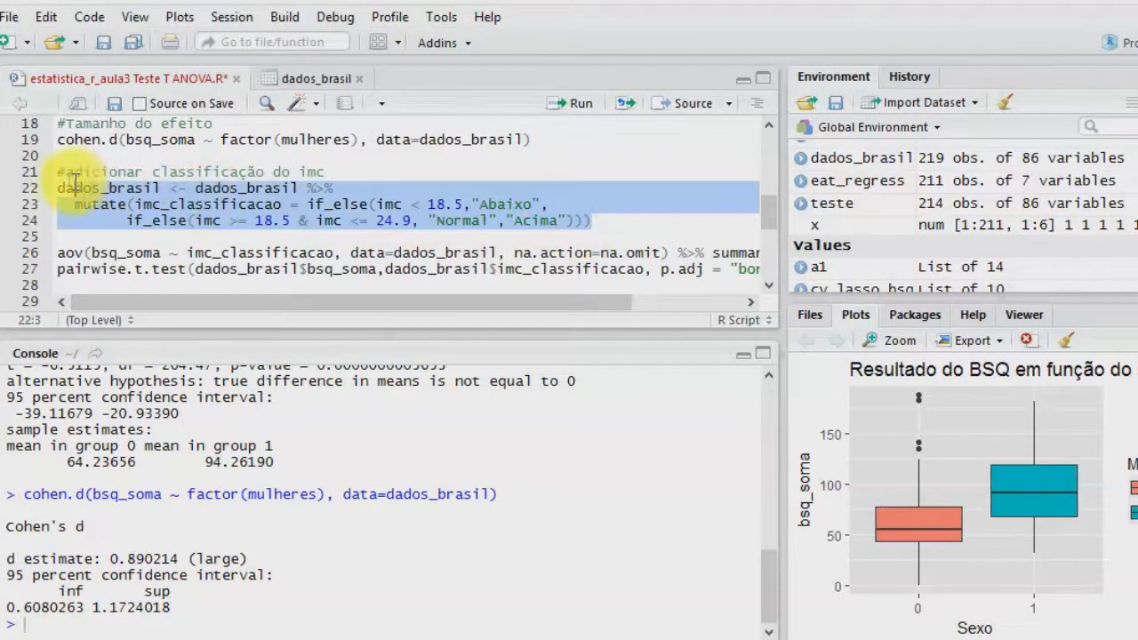
{"action": "left_click", "coordinate": [571, 104]}
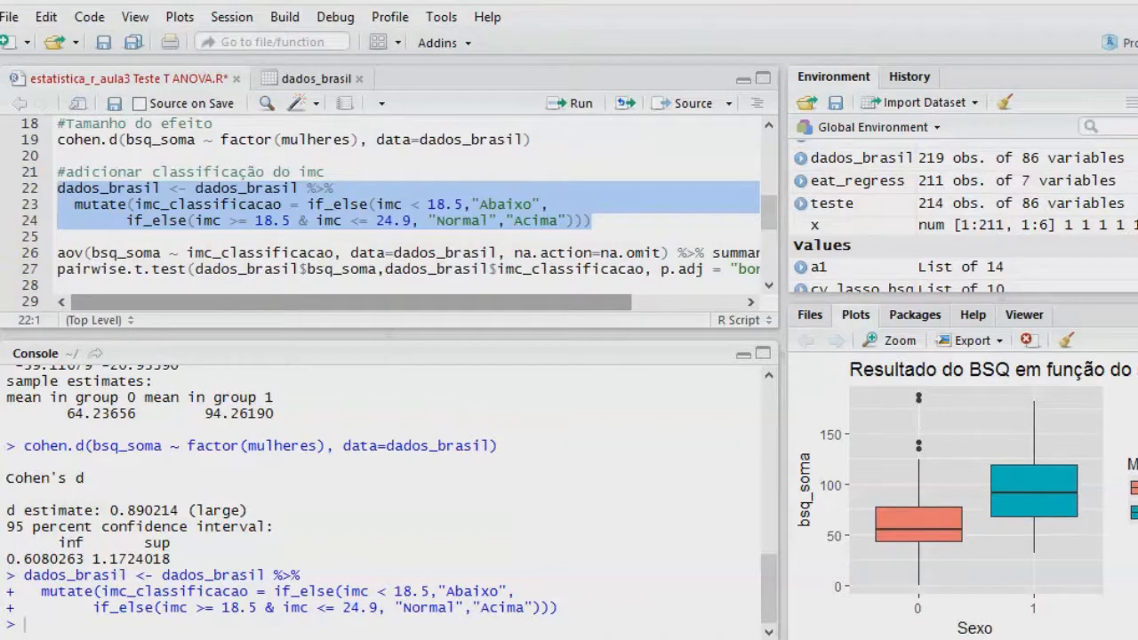
Review the aov formula on line 26 and run the ANOVA of bsq_soma by imc_classificacao with its summary.
{"action": "left_click_drag", "start_coordinate": [2, 242], "coordinate": [0, 242]}
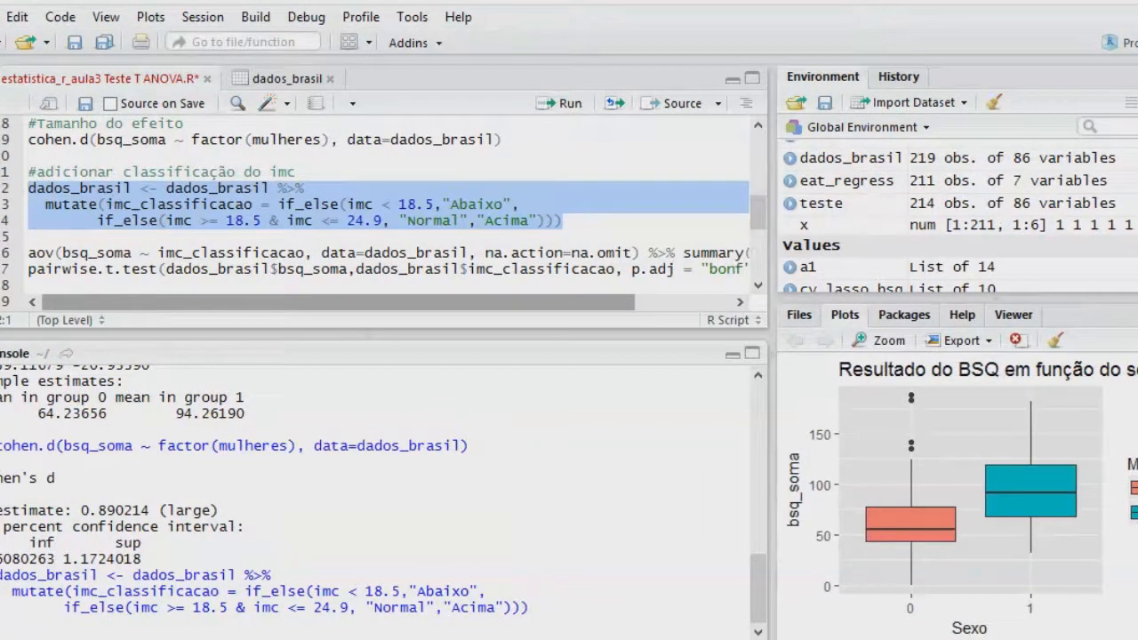
{"action": "left_click", "coordinate": [30, 252]}
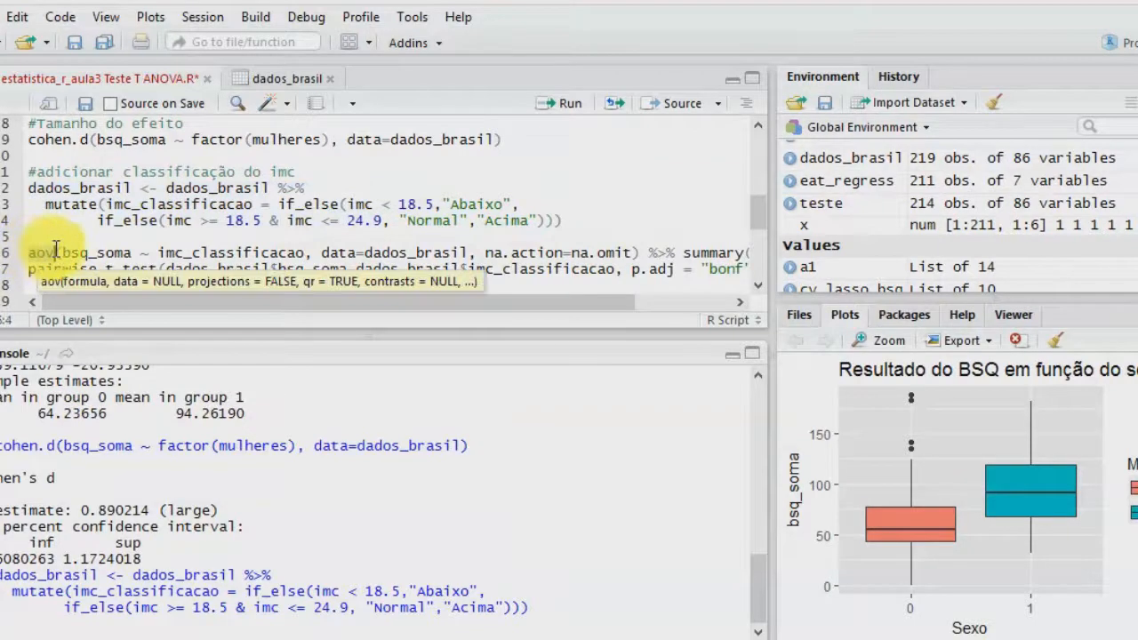
{"action": "double_click", "coordinate": [98, 253]}
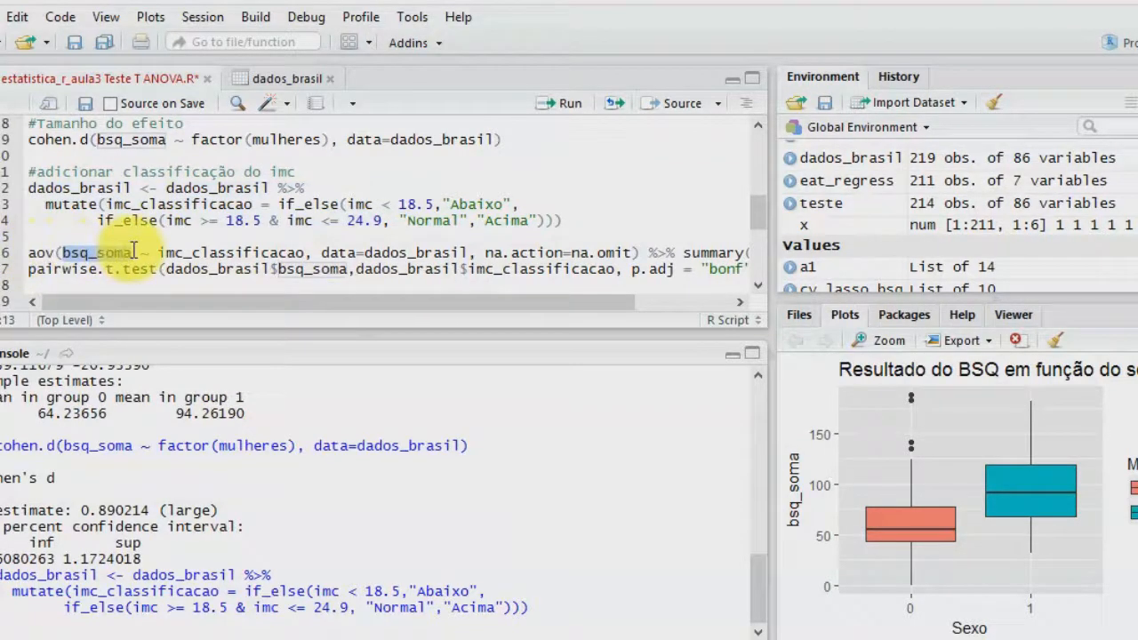
{"action": "left_click", "coordinate": [159, 254]}
{"action": "left_click_drag", "start_coordinate": [160, 254], "coordinate": [307, 251]}
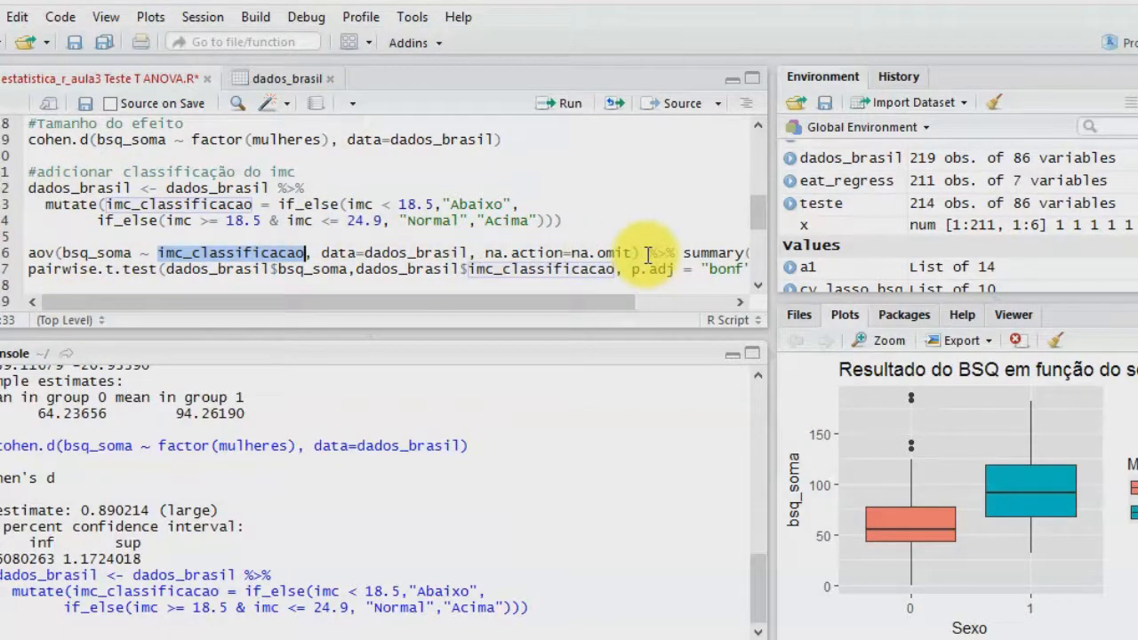
{"action": "left_click", "coordinate": [691, 303]}
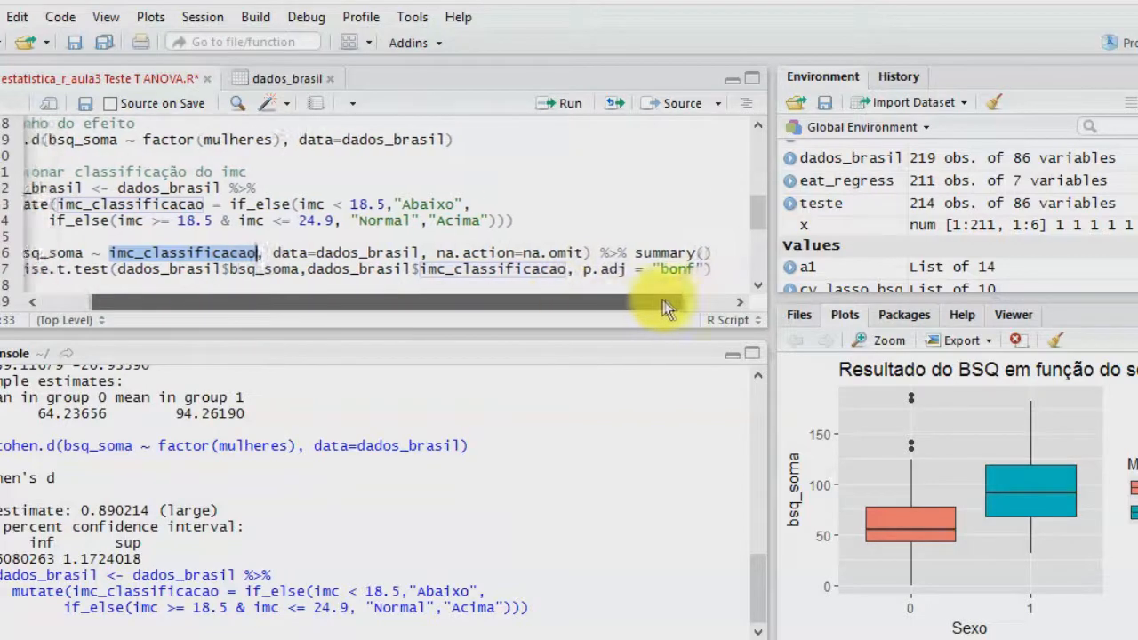
{"action": "left_click_drag", "start_coordinate": [666, 307], "coordinate": [688, 306]}
{"action": "left_click", "coordinate": [709, 249]}
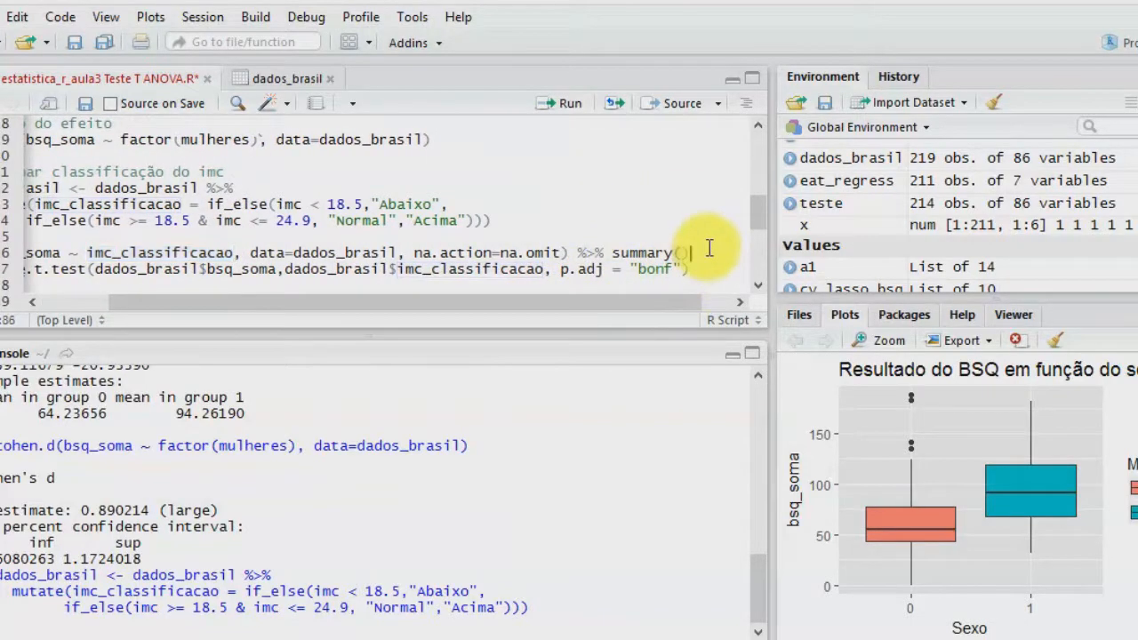
{"action": "left_click", "coordinate": [560, 105]}
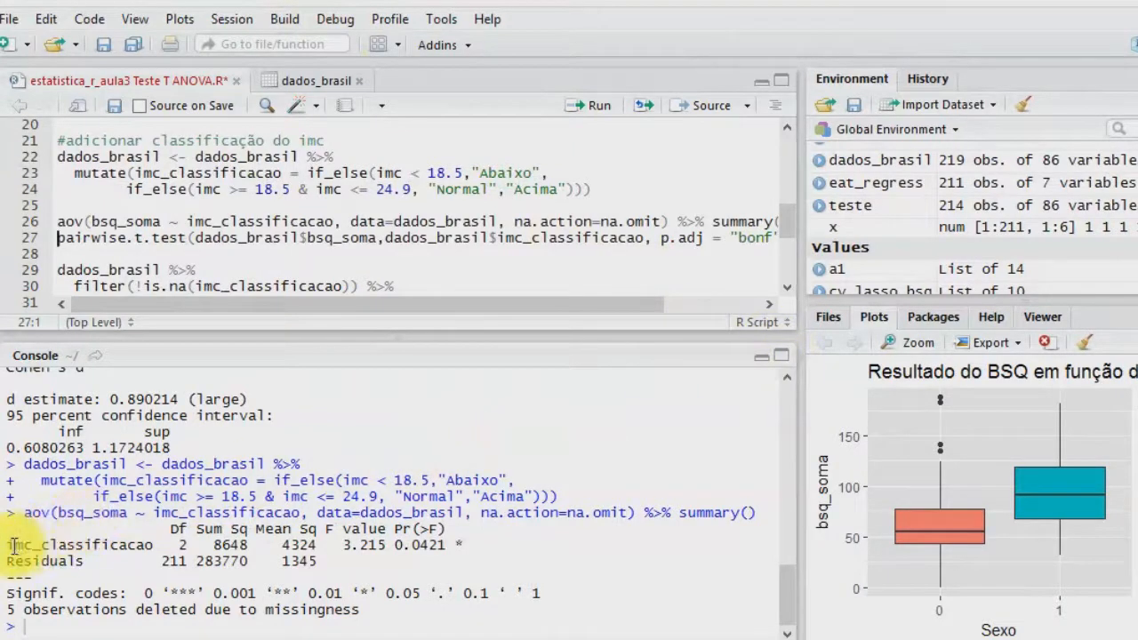
Examine the ANOVA table's imc_classificacao and Residuals rows, including the F value and p-value.
{"action": "left_click_drag", "start_coordinate": [7, 545], "coordinate": [153, 544]}
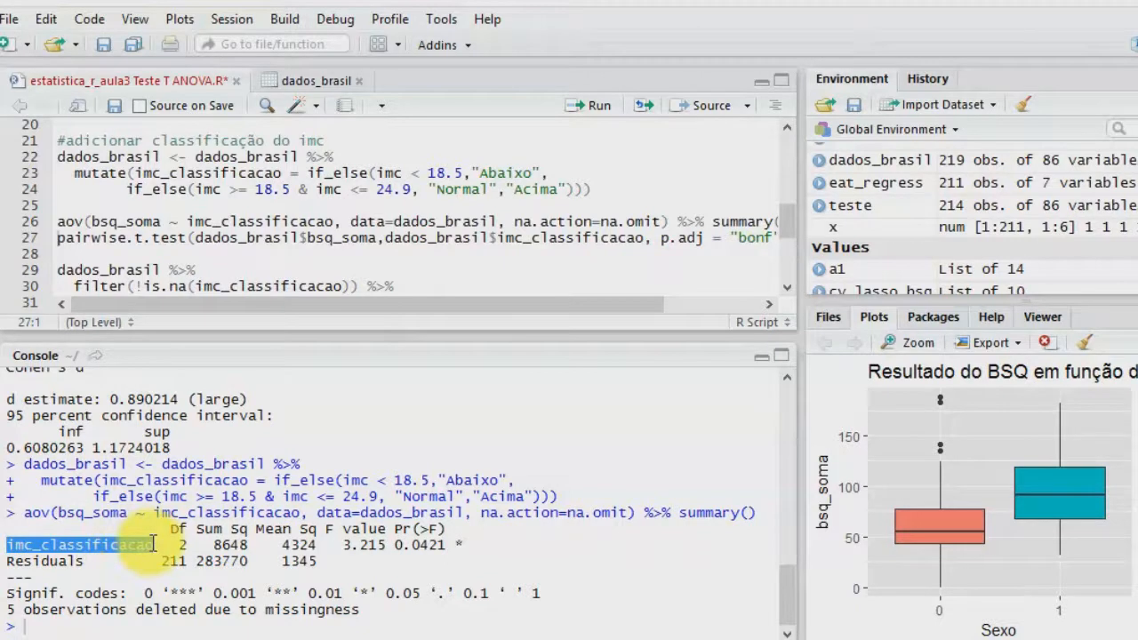
{"action": "left_click_drag", "start_coordinate": [7, 560], "coordinate": [83, 561]}
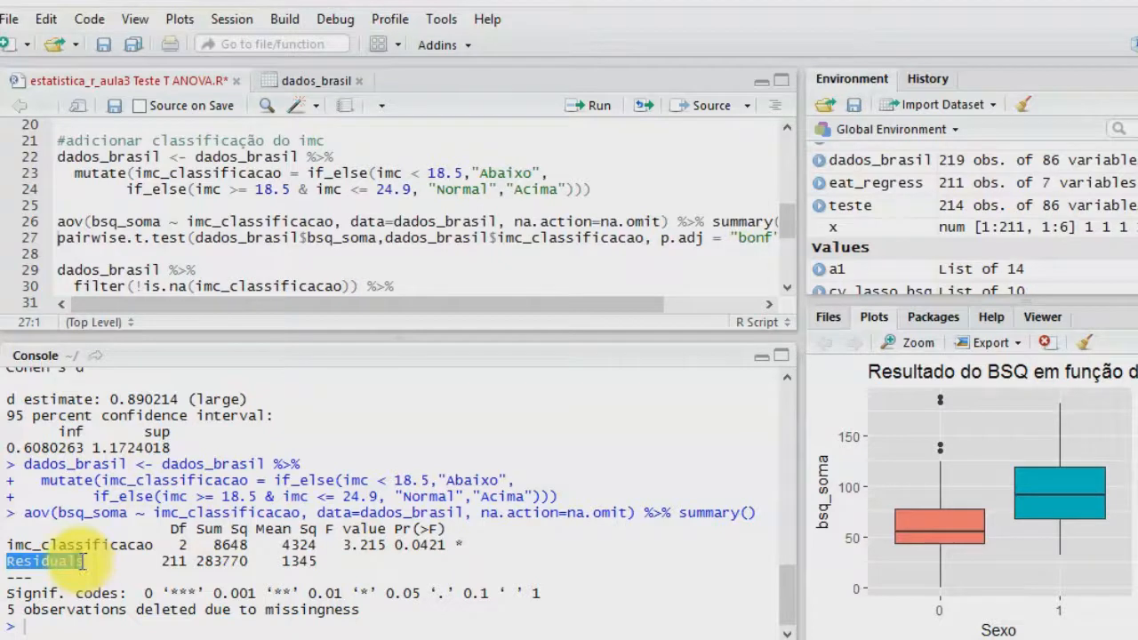
{"action": "left_click_drag", "start_coordinate": [14, 544], "coordinate": [347, 547]}
{"action": "left_click", "coordinate": [385, 547]}
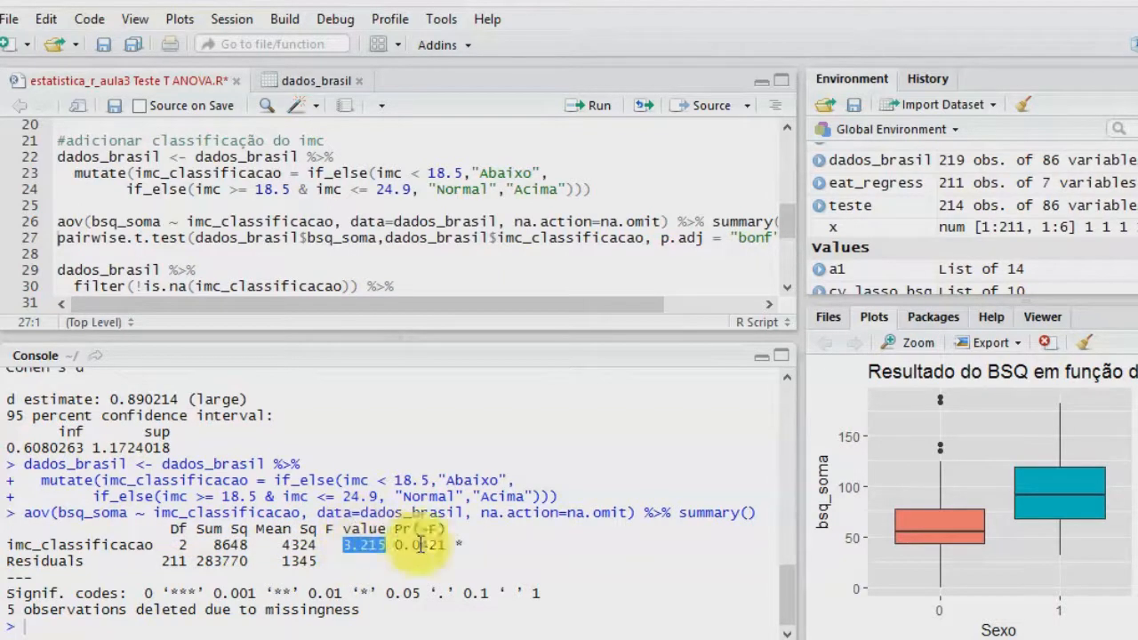
{"action": "left_click_drag", "start_coordinate": [463, 546], "coordinate": [399, 546]}
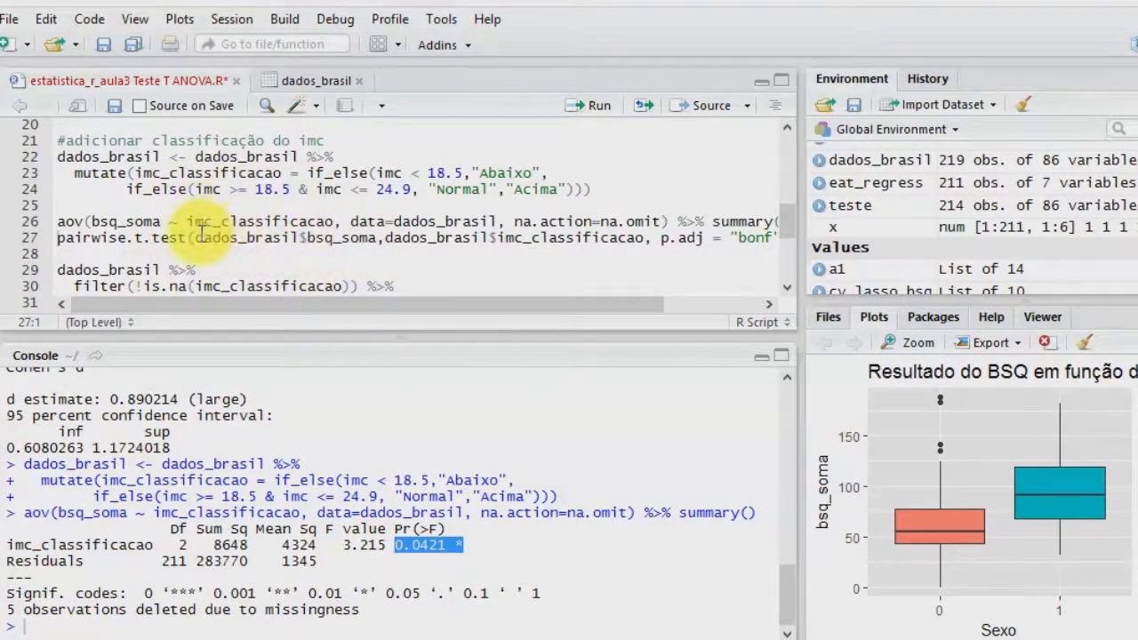
Break line 27 before bsq_soma, retype the $ after dados_brasil to list its variables, and restore the original line.
{"action": "left_click", "coordinate": [240, 237]}
{"action": "double_click", "coordinate": [240, 238]}
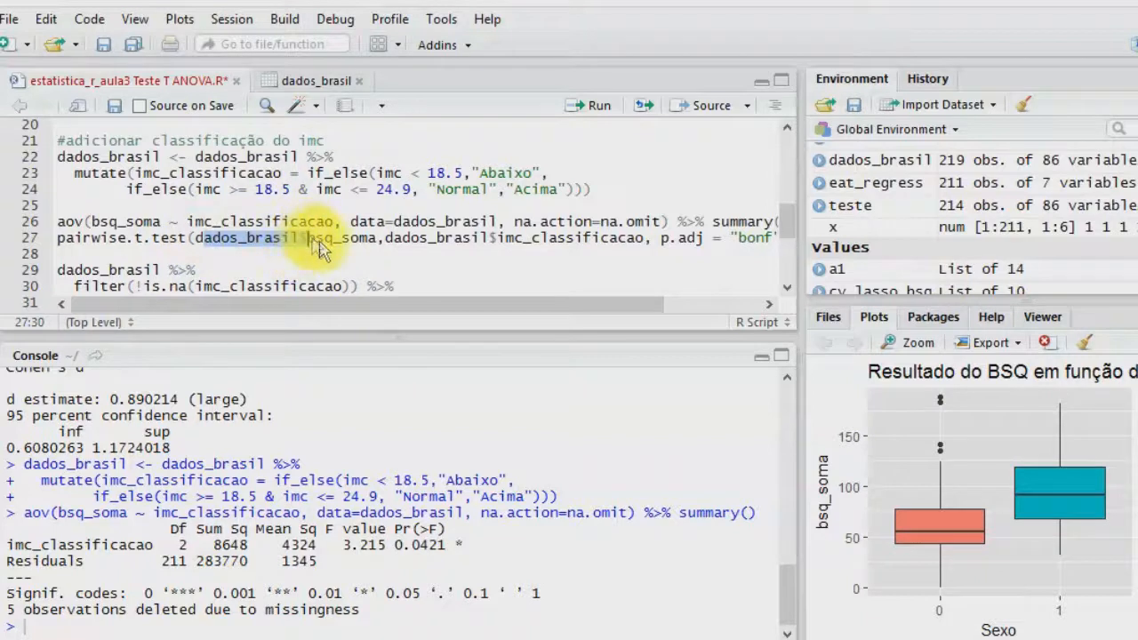
{"action": "left_click", "coordinate": [307, 237]}
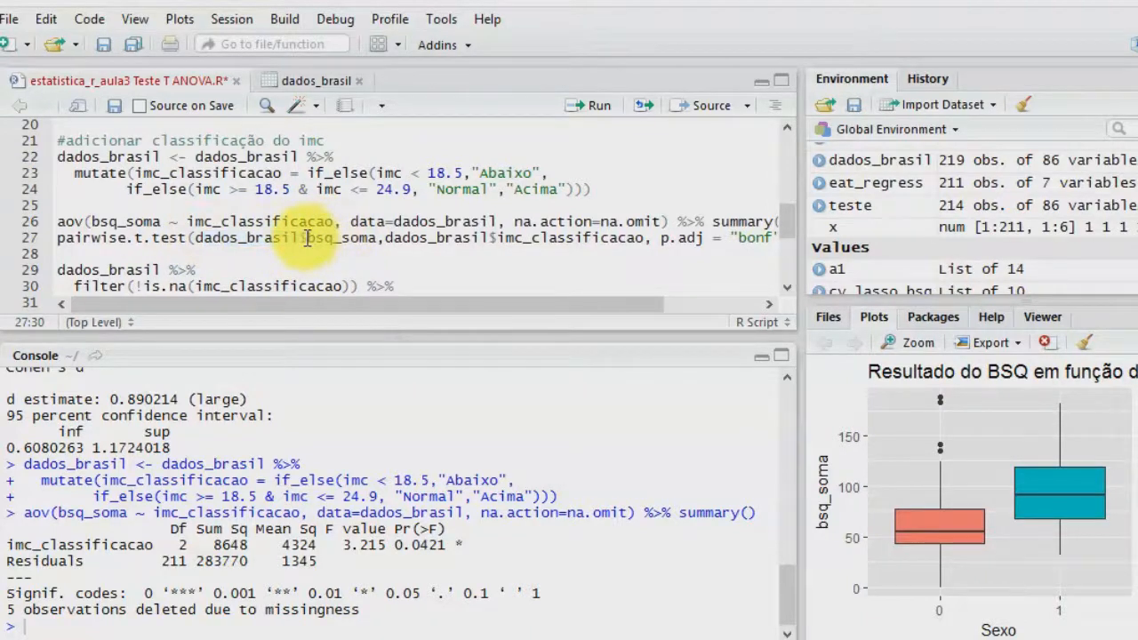
{"action": "key", "text": "Return"}
{"action": "left_click", "coordinate": [307, 237]}
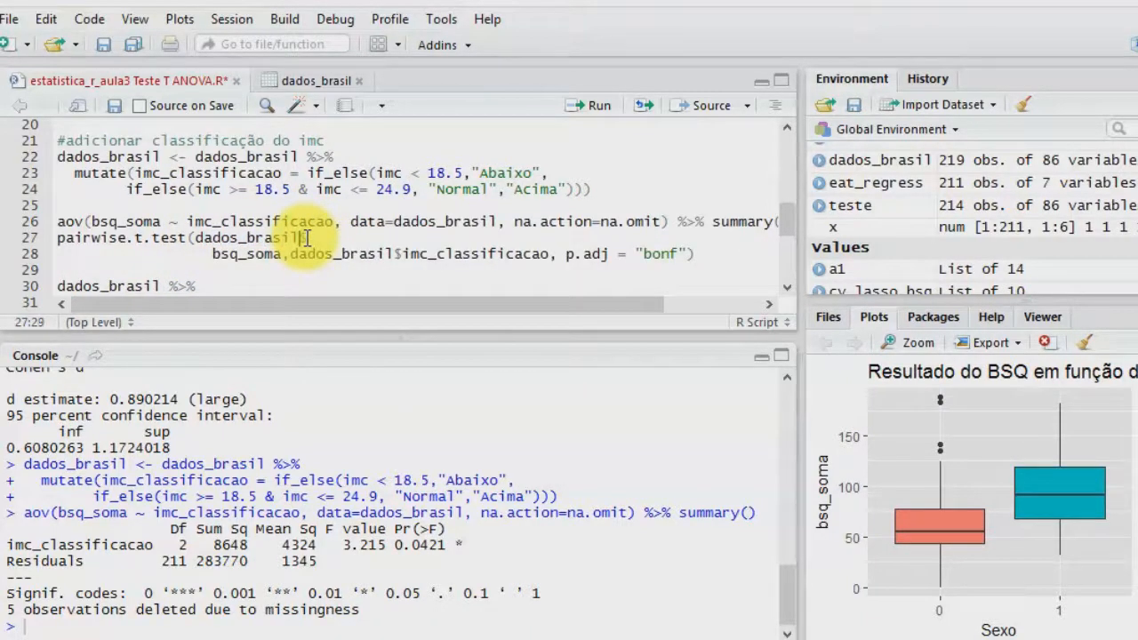
{"action": "key", "text": "BackSpace"}
{"action": "type", "text": "$"}
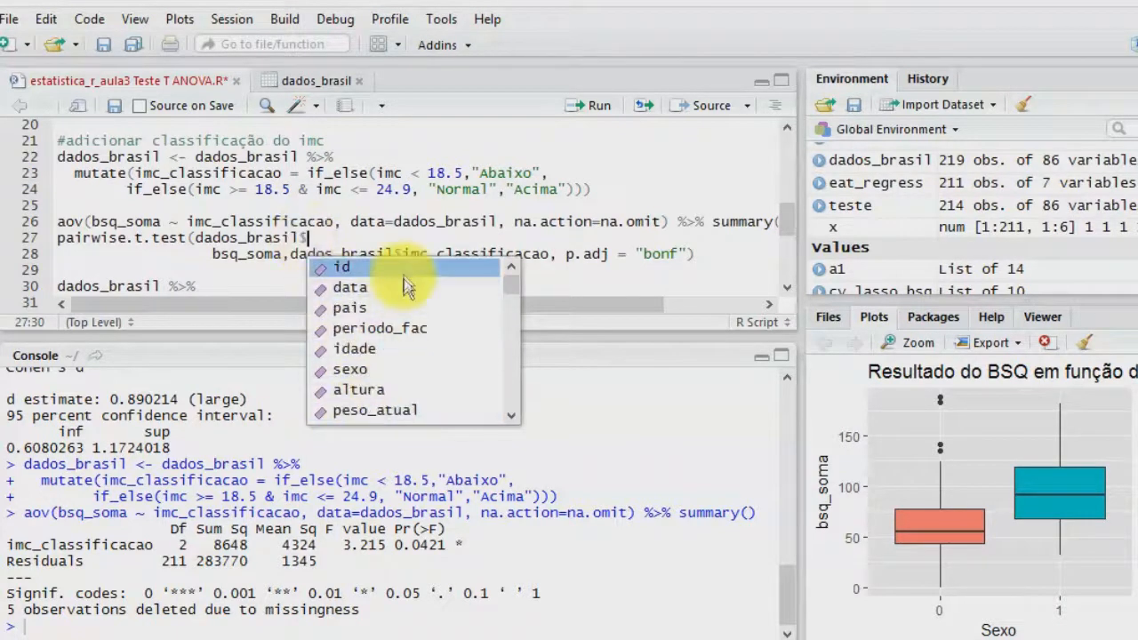
{"action": "key", "text": "Escape"}
{"action": "key", "text": "BackSpace"}
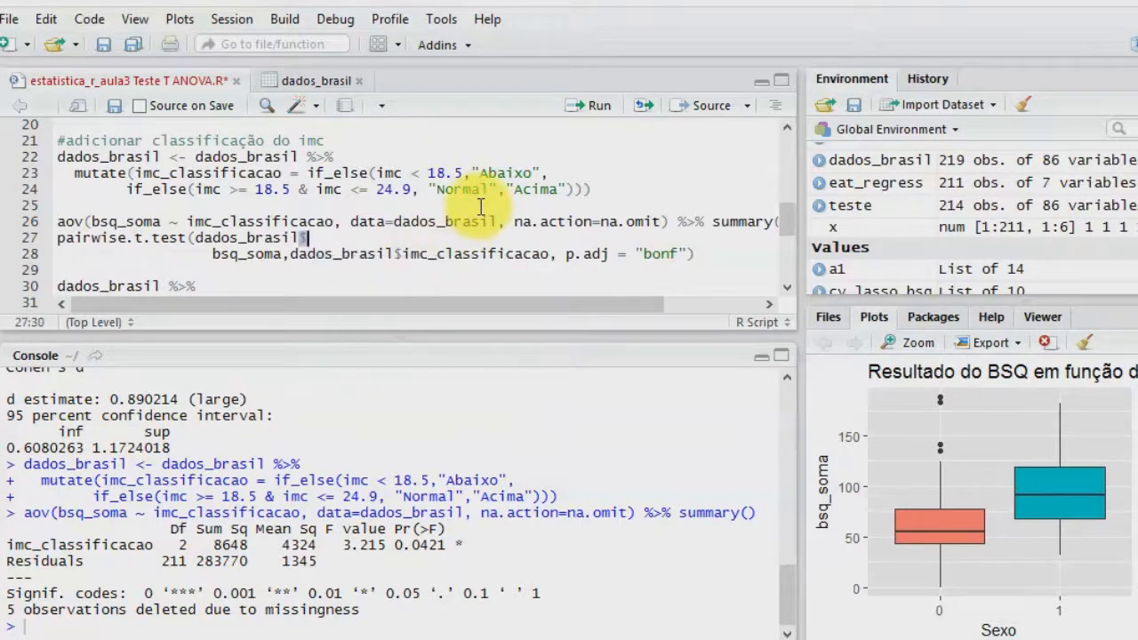
{"action": "type", "text": "$"}
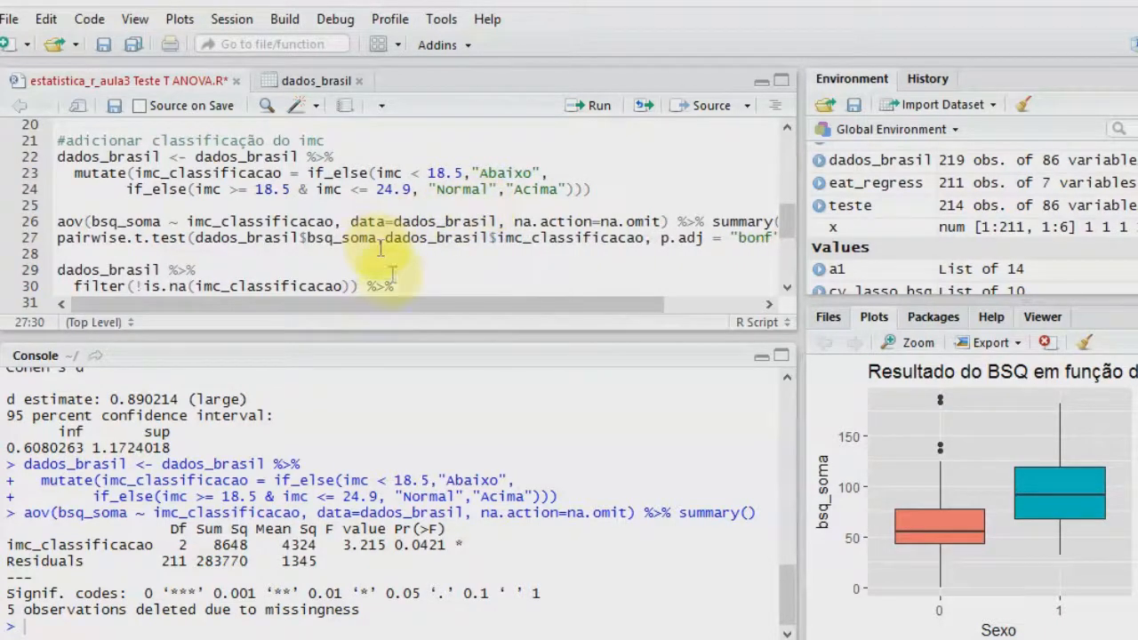
Run the Bonferroni-adjusted pairwise t-test of bsq_soma by imc_classificacao on line 27 and examine the p-value of each group comparison.
{"action": "left_click_drag", "start_coordinate": [495, 307], "coordinate": [578, 310]}
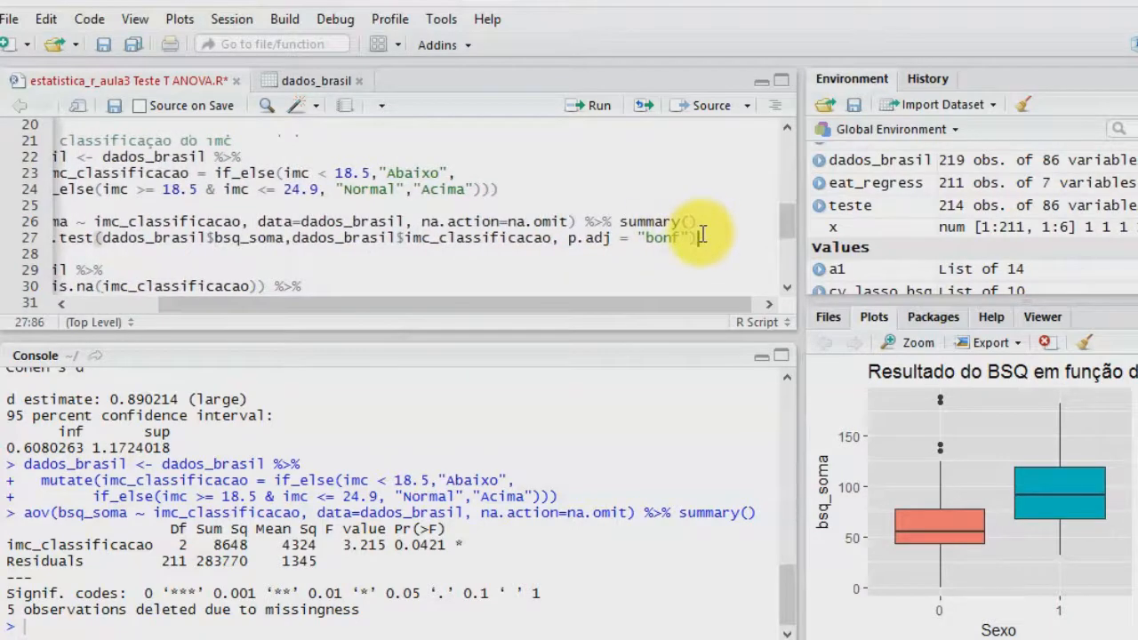
{"action": "left_click", "coordinate": [589, 107]}
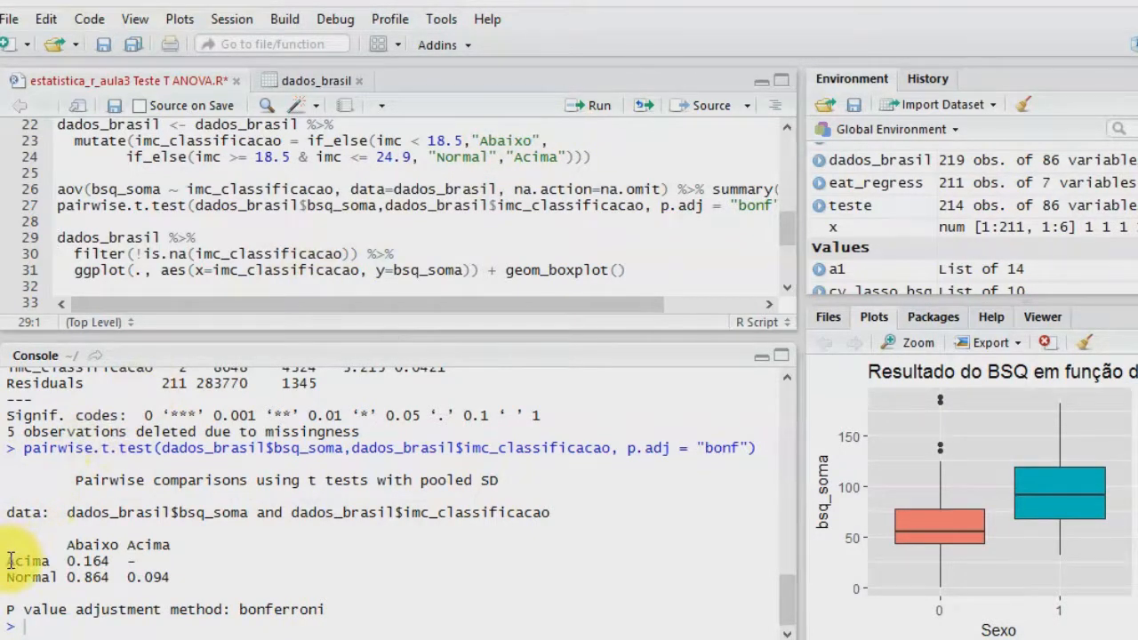
{"action": "left_click_drag", "start_coordinate": [7, 561], "coordinate": [51, 561]}
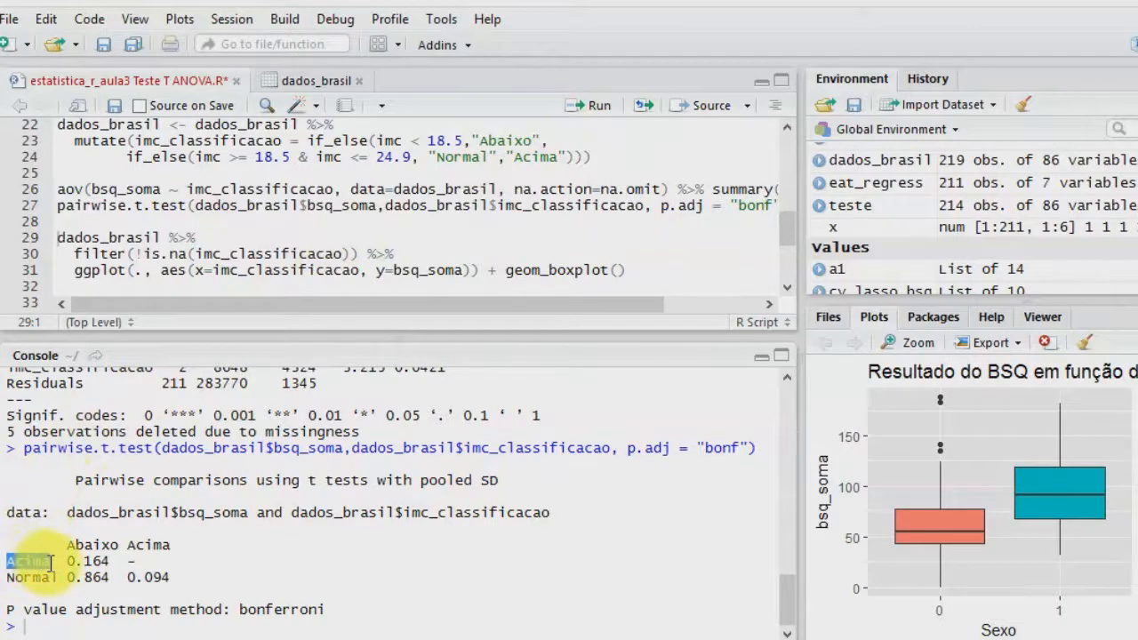
{"action": "left_click", "coordinate": [119, 545]}
{"action": "mouse_move", "coordinate": [118, 545]}
{"action": "left_mouse_down"}
{"action": "mouse_move", "coordinate": [69, 545]}
{"action": "mouse_move", "coordinate": [114, 560]}
{"action": "left_mouse_up"}
{"action": "left_click", "coordinate": [68, 559]}
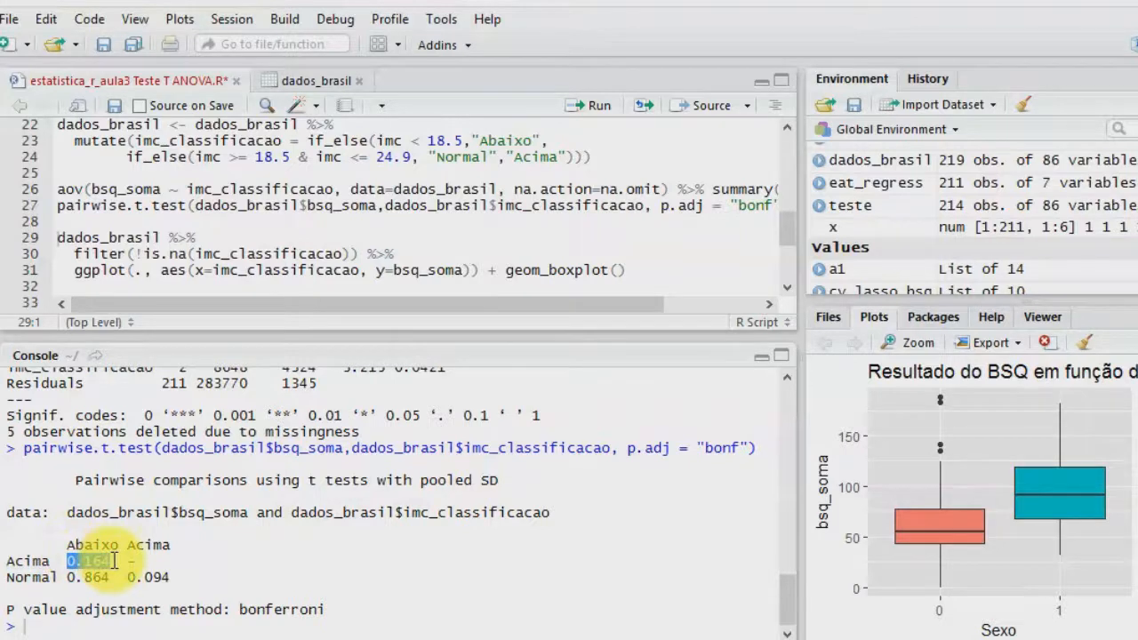
{"action": "left_click", "coordinate": [14, 579]}
{"action": "left_click_drag", "start_coordinate": [15, 579], "coordinate": [59, 579]}
{"action": "left_click", "coordinate": [68, 545]}
{"action": "left_click", "coordinate": [113, 578]}
{"action": "left_click_drag", "start_coordinate": [129, 545], "coordinate": [132, 580]}
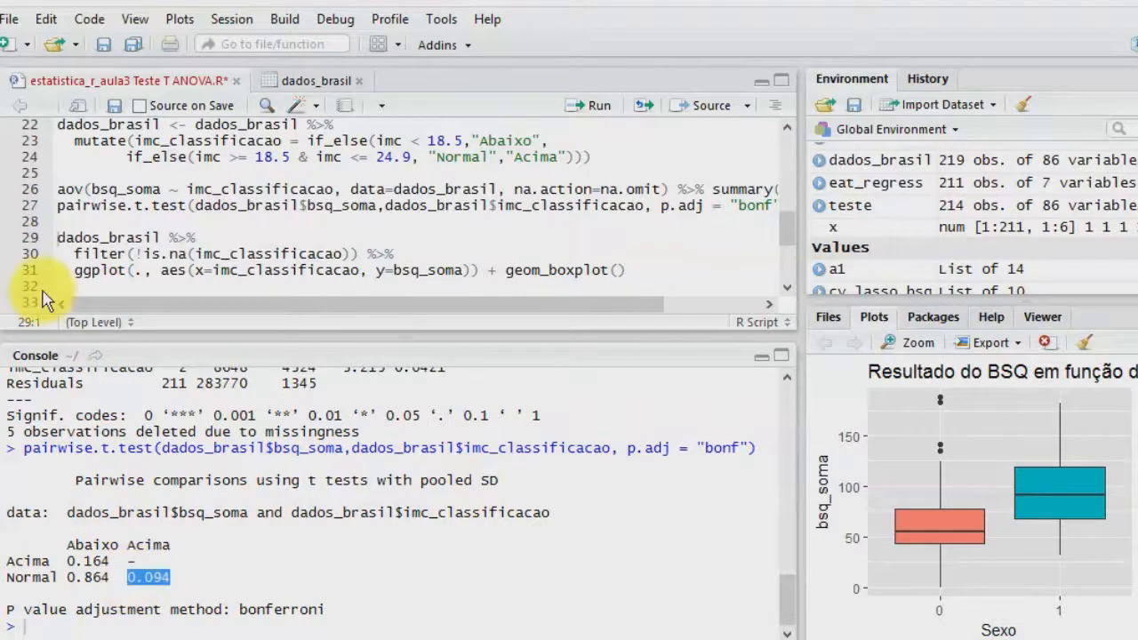
Duplicate the pairwise.t.test call from line 27 onto line 28 and set the copy's p.adj to "none".
{"action": "left_click", "coordinate": [59, 221]}
{"action": "key", "text": "shift+Up"}
{"action": "key", "text": "ctrl+c"}
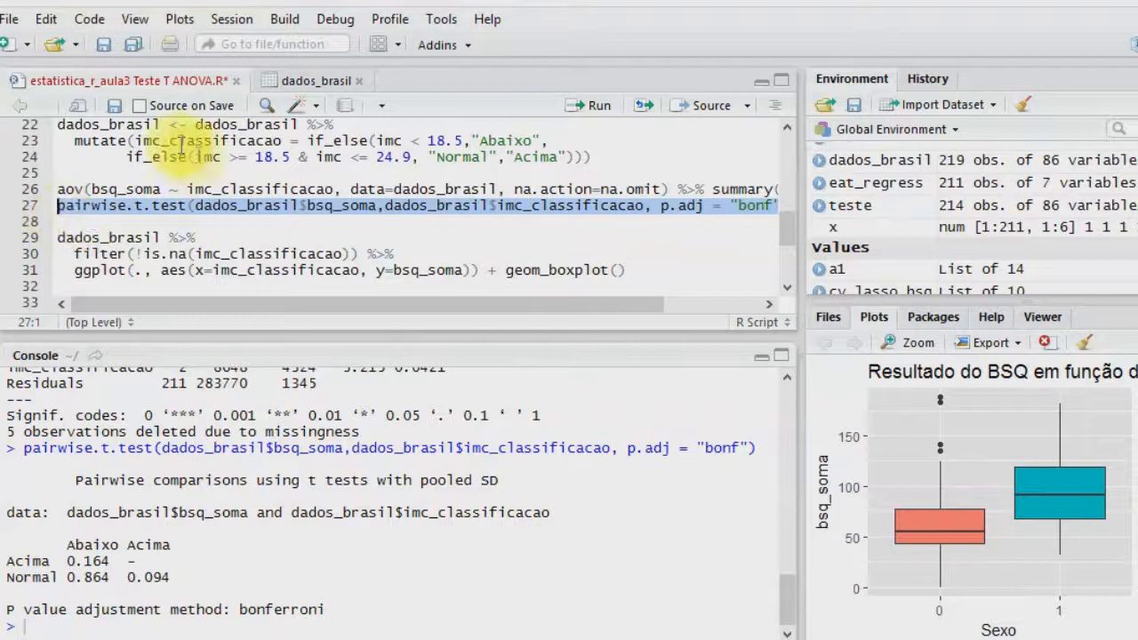
{"action": "left_click", "coordinate": [62, 222]}
{"action": "key", "text": "ctrl+v"}
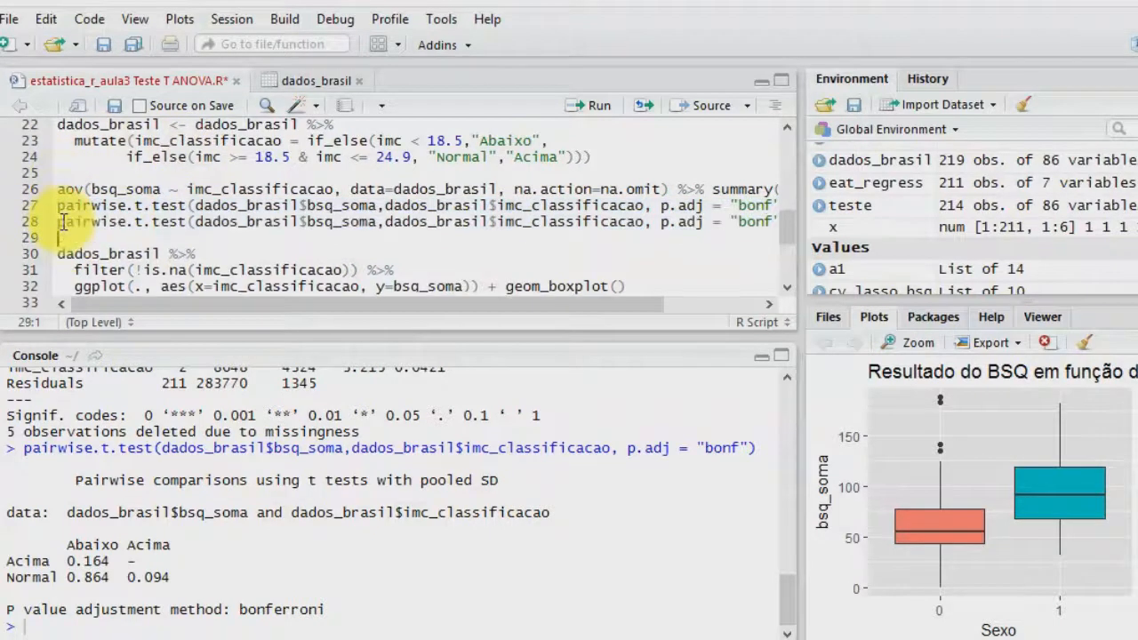
{"action": "left_click", "coordinate": [749, 222]}
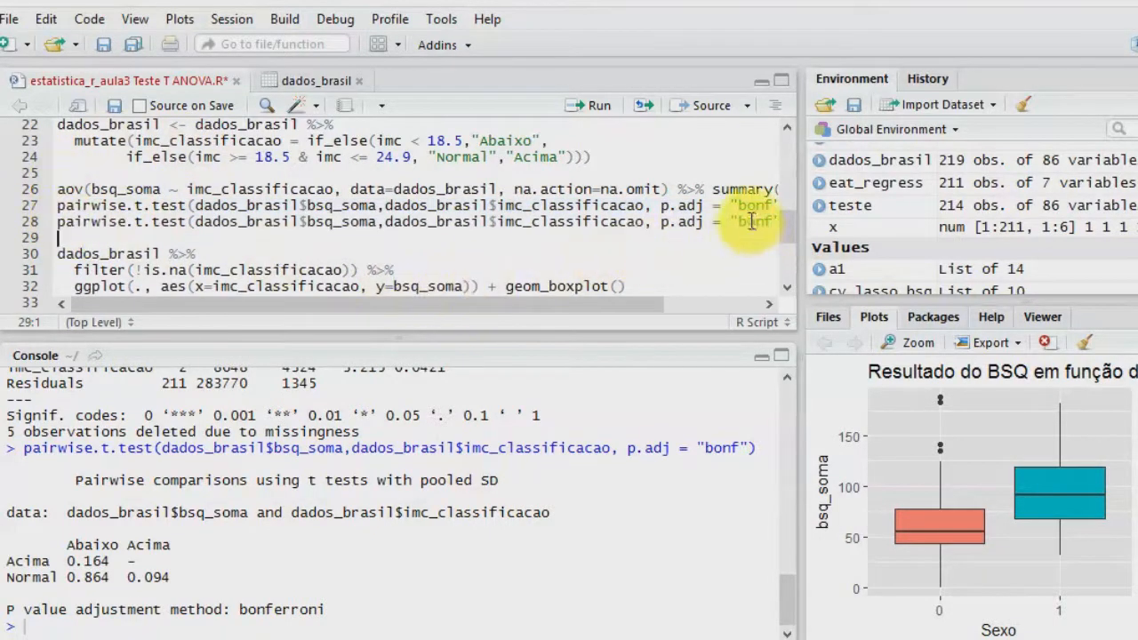
{"action": "type", "text": "none"}
{"action": "left_click", "coordinate": [722, 307]}
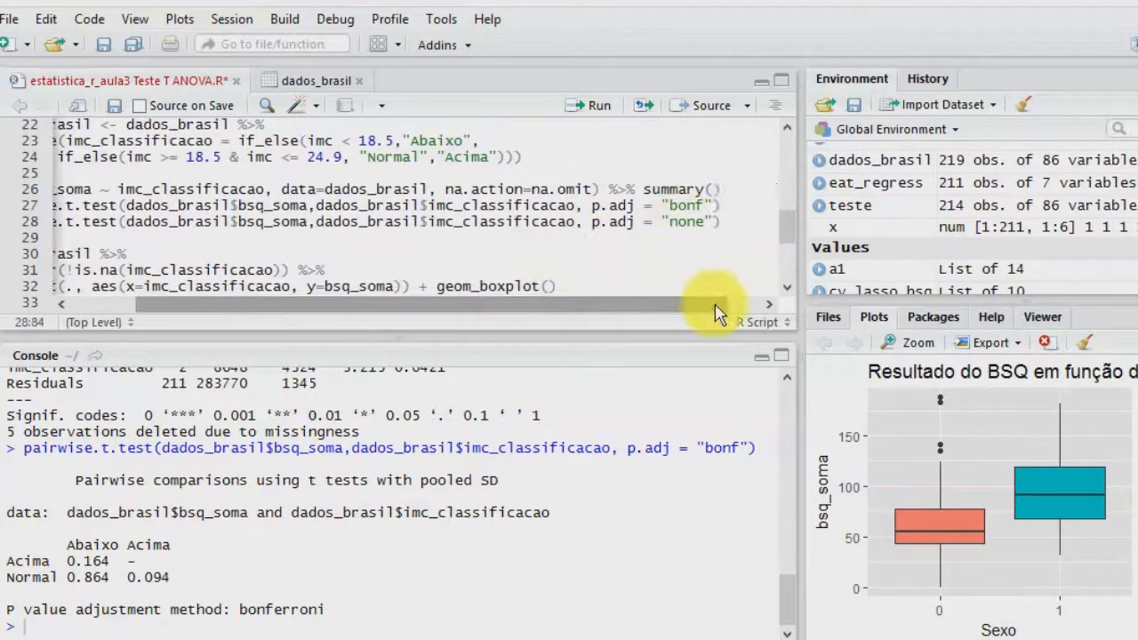
Run the pairwise t-test with p.adj = "none" on line 28 and examine the p-value of each imc_classificacao group comparison.
{"action": "left_click", "coordinate": [594, 105]}
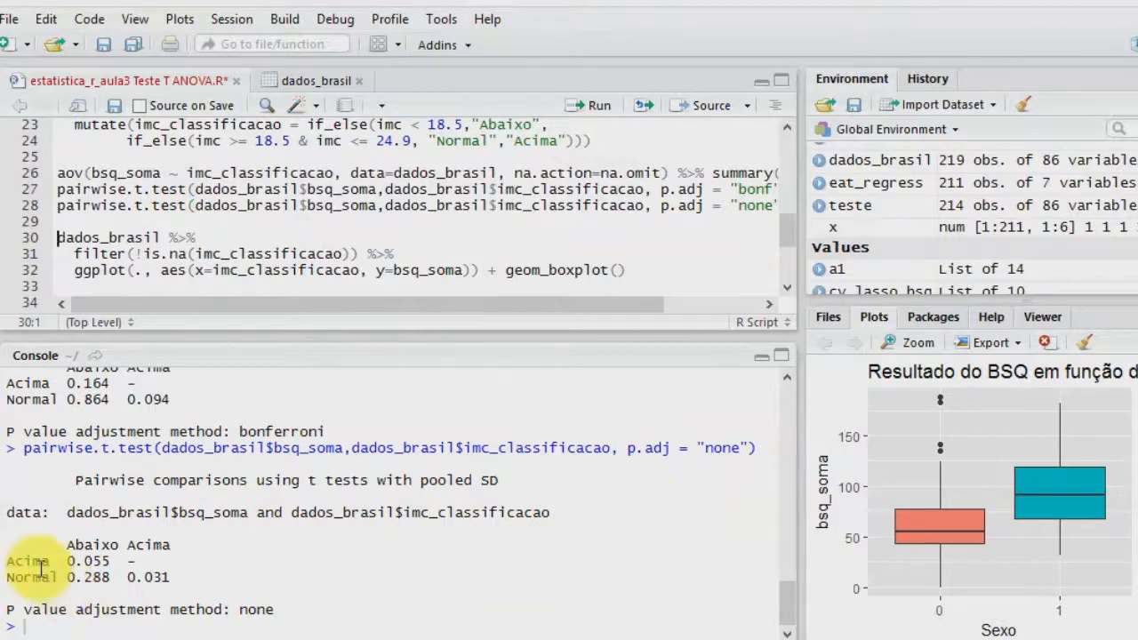
{"action": "left_click_drag", "start_coordinate": [114, 561], "coordinate": [16, 577]}
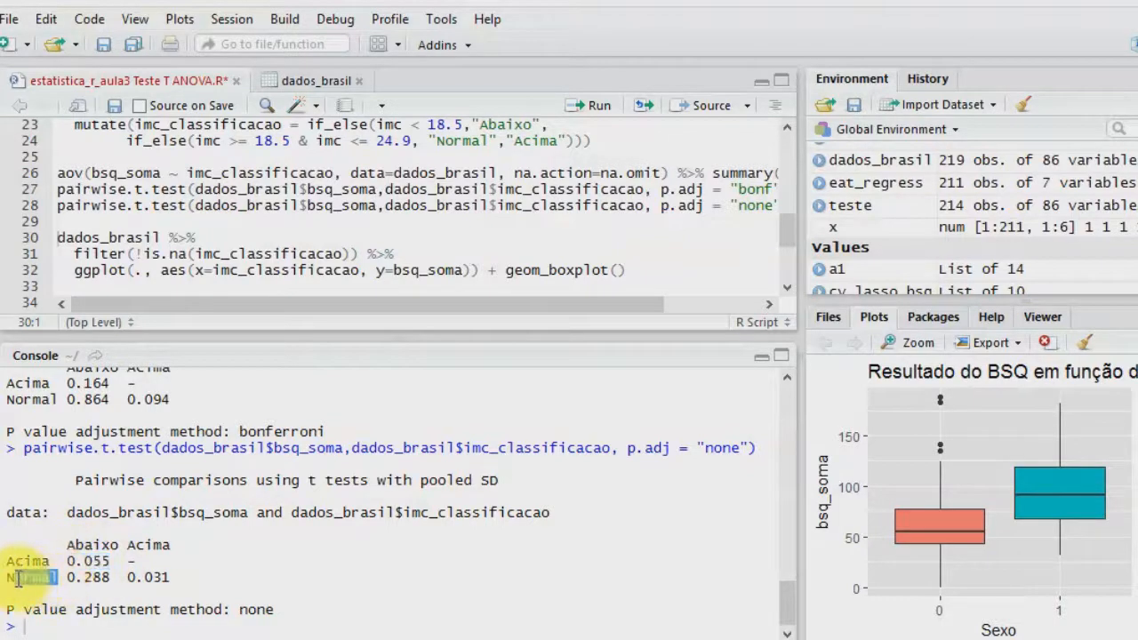
{"action": "left_click", "coordinate": [103, 545]}
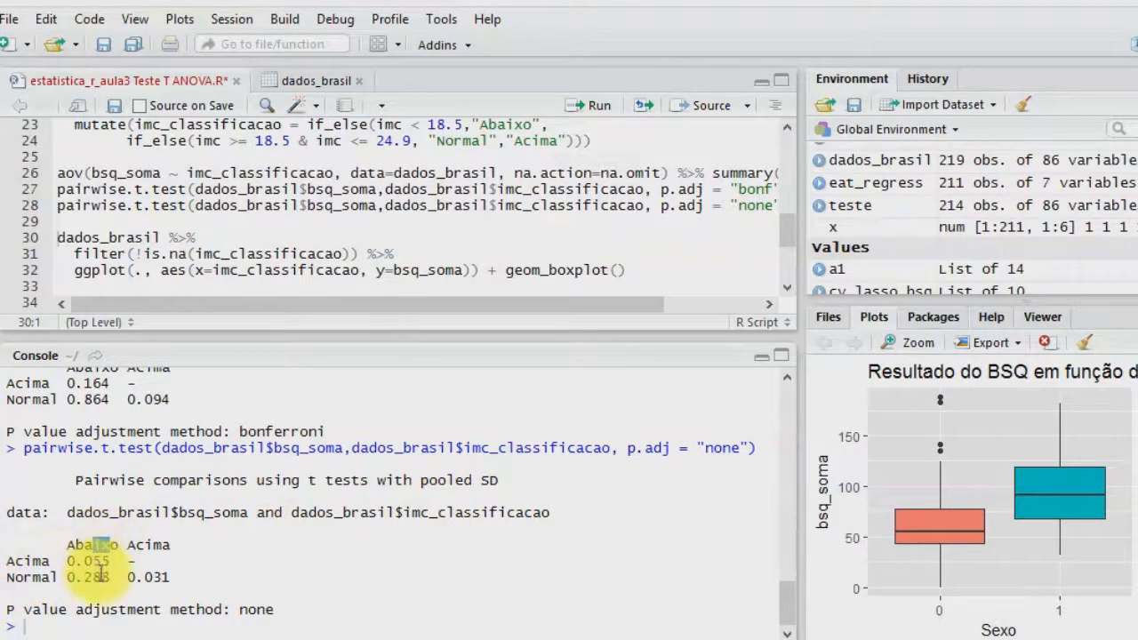
{"action": "left_click_drag", "start_coordinate": [109, 577], "coordinate": [80, 576]}
{"action": "double_click", "coordinate": [32, 577]}
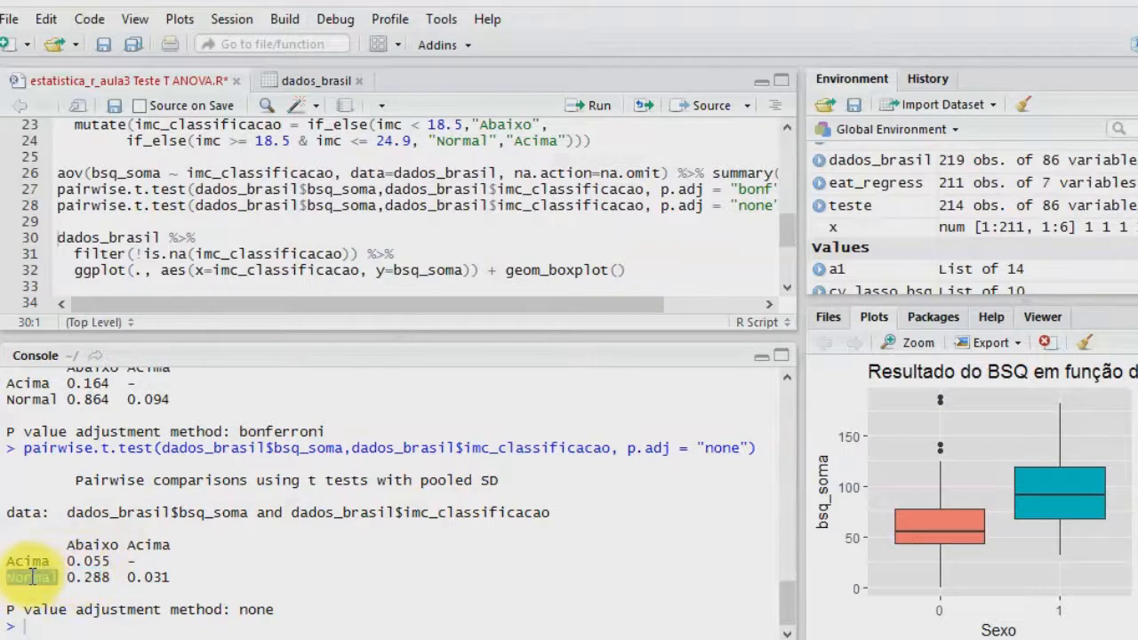
{"action": "double_click", "coordinate": [148, 546]}
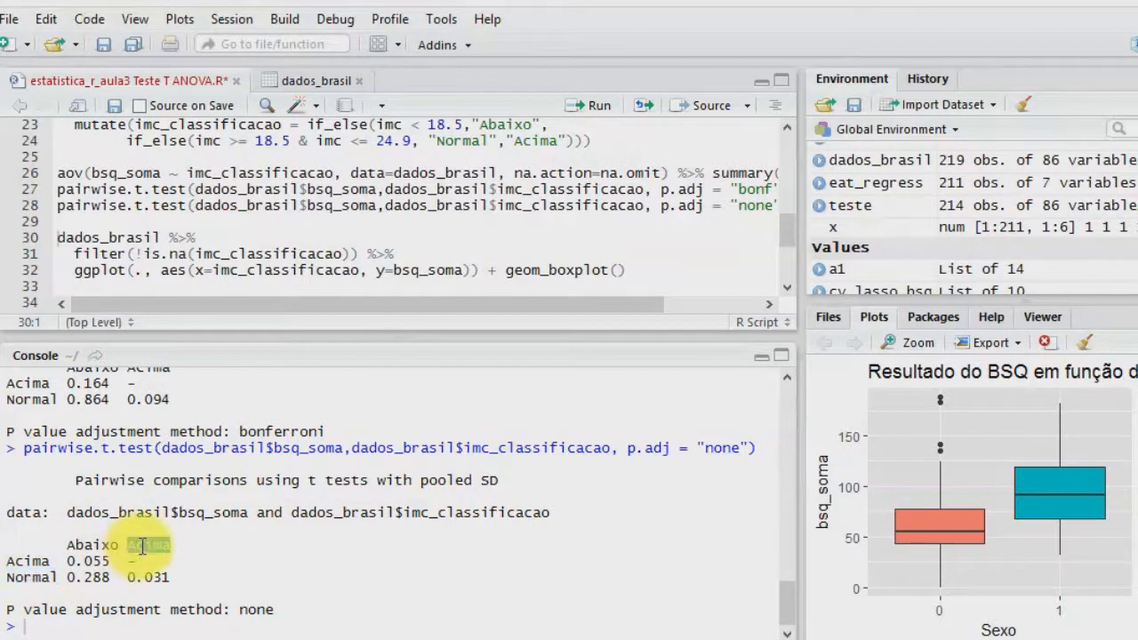
{"action": "left_click_drag", "start_coordinate": [170, 578], "coordinate": [132, 579]}
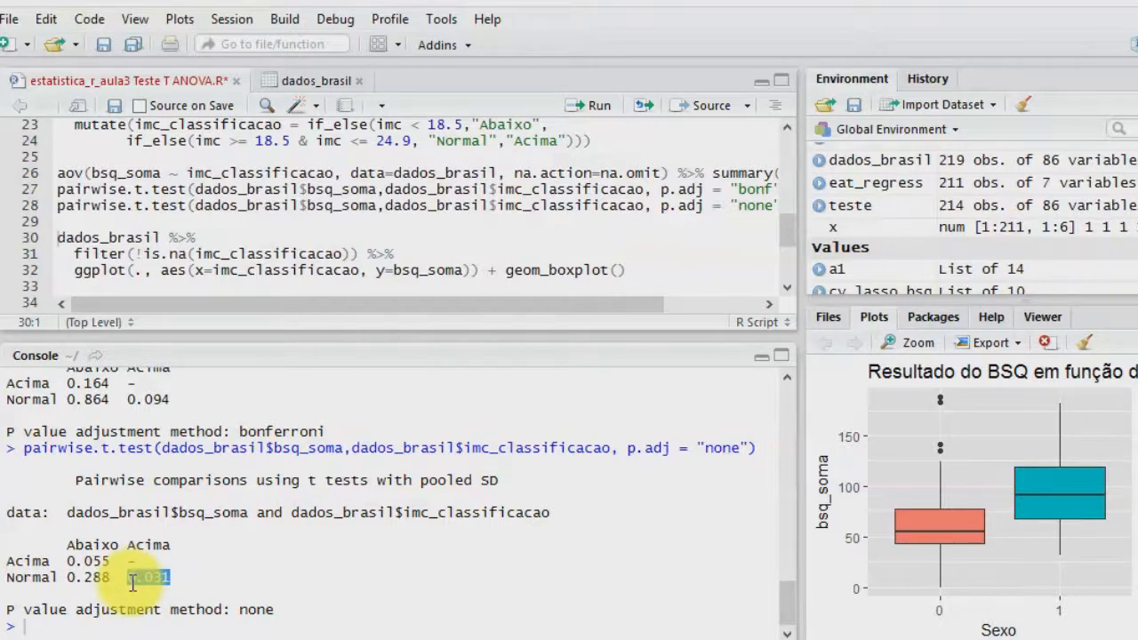
Review the ANOVA table and the Bonferroni-adjusted pairwise results in the console, and return to the unadjusted results.
{"action": "key", "text": "alt+Tab"}
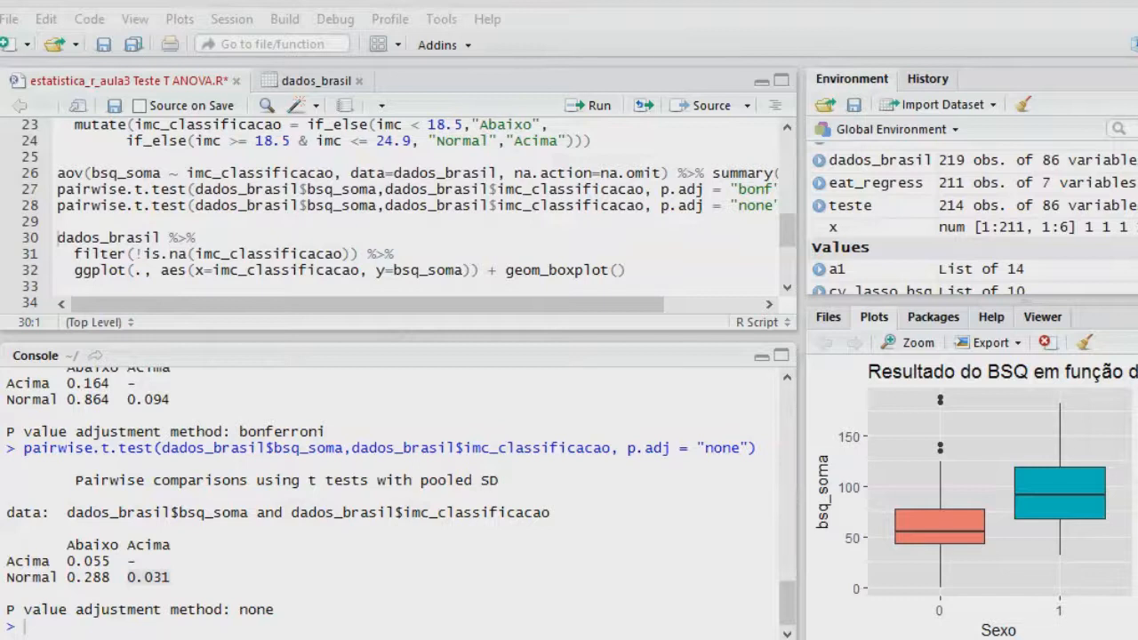
{"action": "left_click_drag", "start_coordinate": [788, 610], "coordinate": [788, 564]}
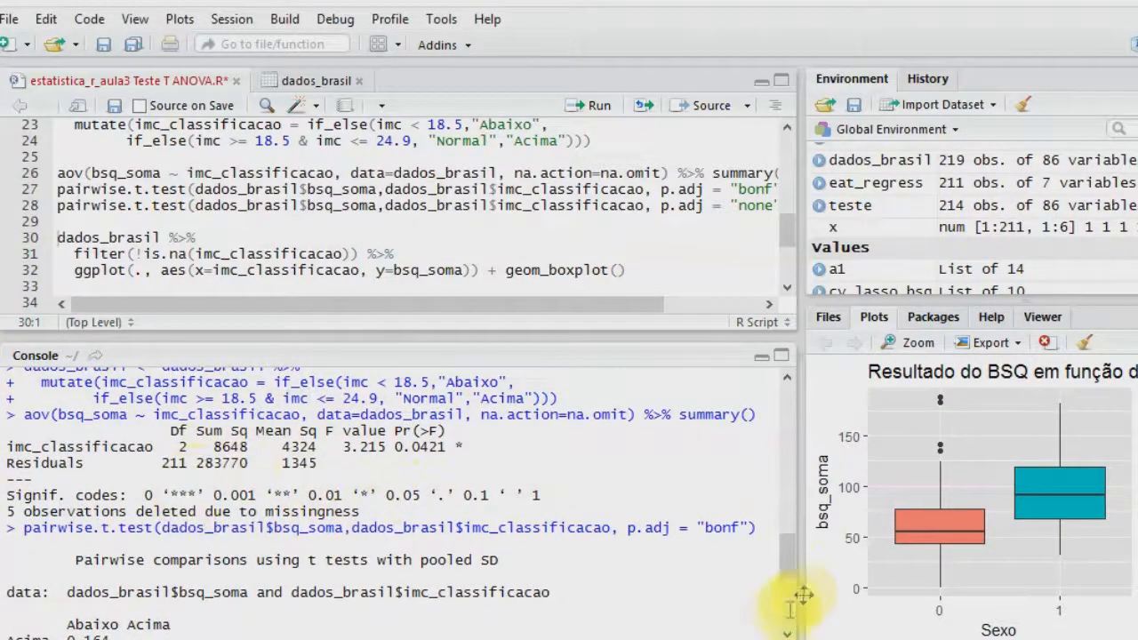
{"action": "left_click_drag", "start_coordinate": [791, 574], "coordinate": [791, 594]}
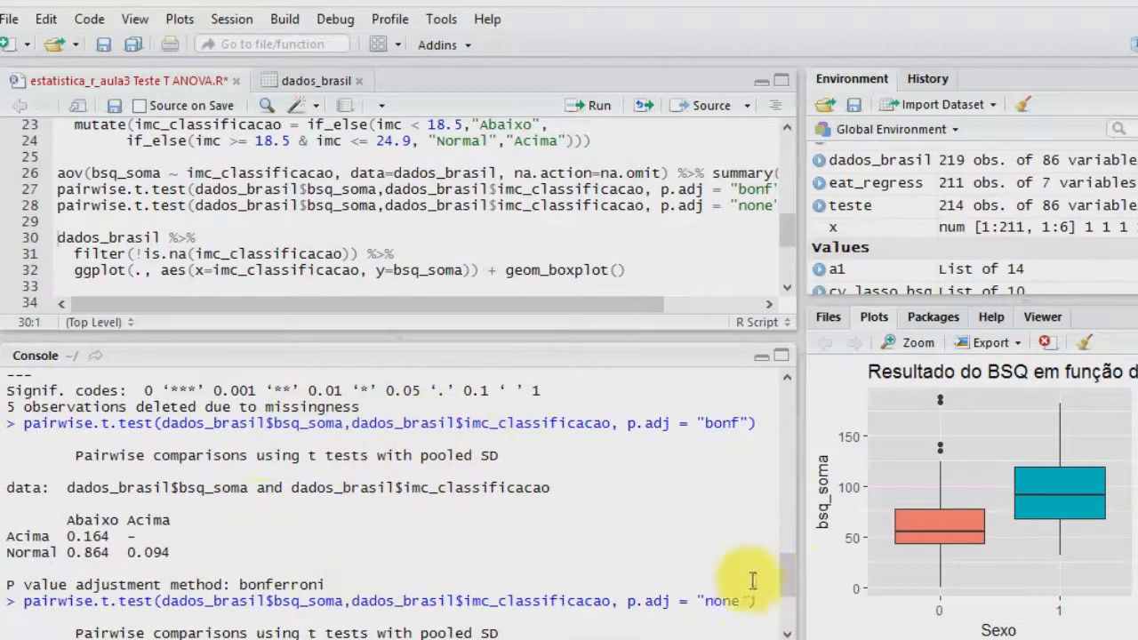
{"action": "left_click_drag", "start_coordinate": [791, 584], "coordinate": [783, 543]}
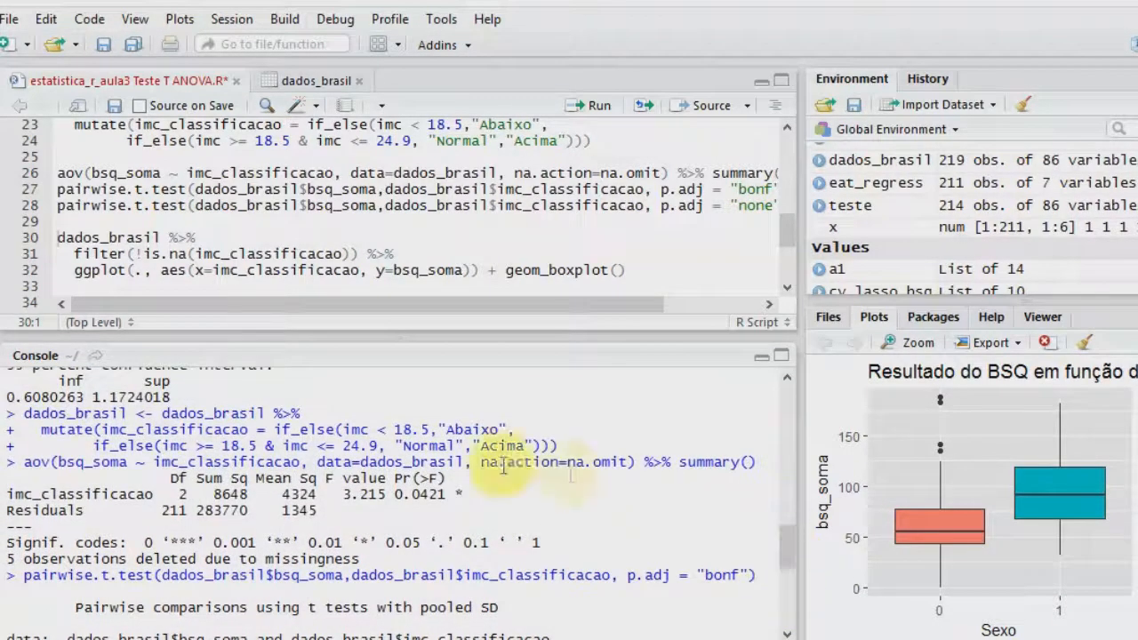
{"action": "left_click_drag", "start_coordinate": [782, 546], "coordinate": [783, 565]}
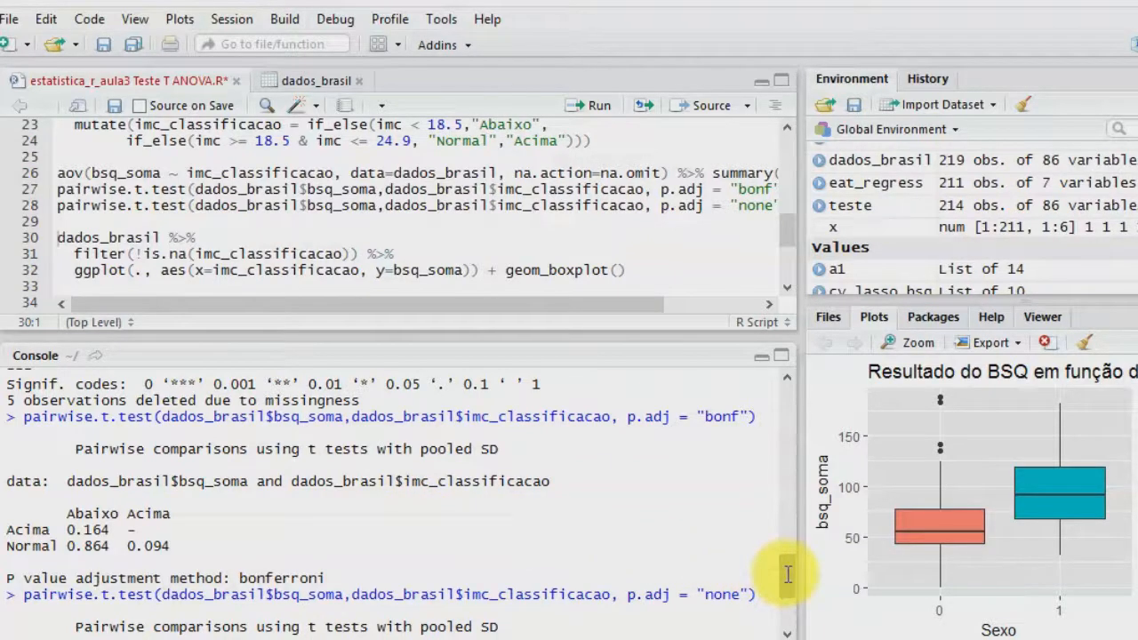
{"action": "left_click_drag", "start_coordinate": [788, 574], "coordinate": [787, 604]}
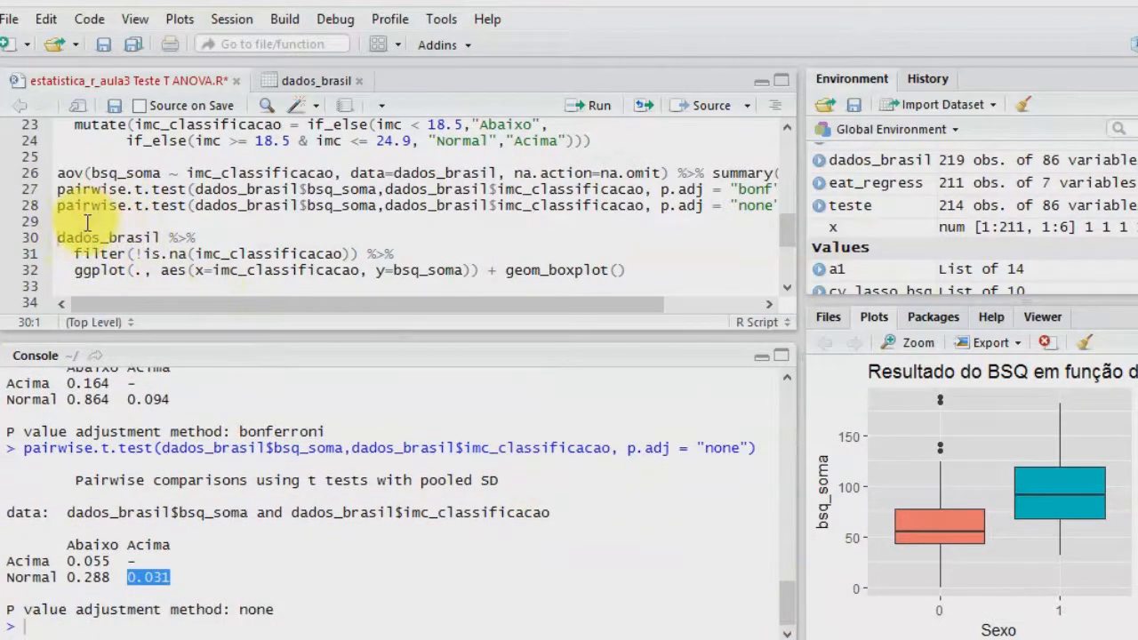
Examine the is.na filter on line 31 and the missing imc_classificacao values in the last rows of the dados_brasil table.
{"action": "left_click_drag", "start_coordinate": [74, 254], "coordinate": [351, 252]}
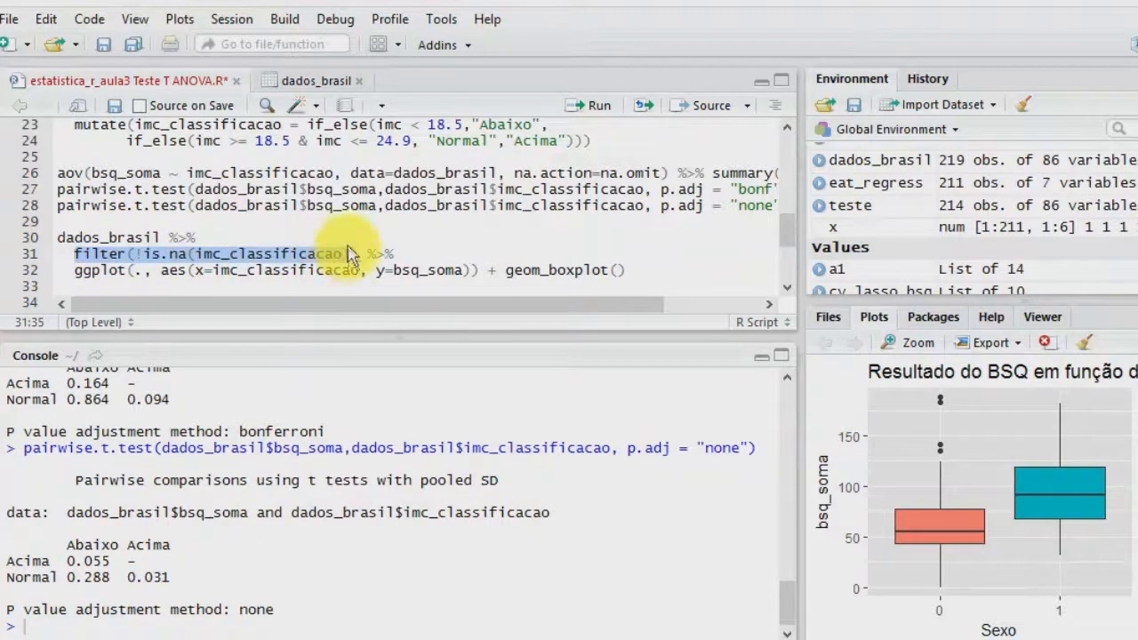
{"action": "left_click", "coordinate": [303, 81]}
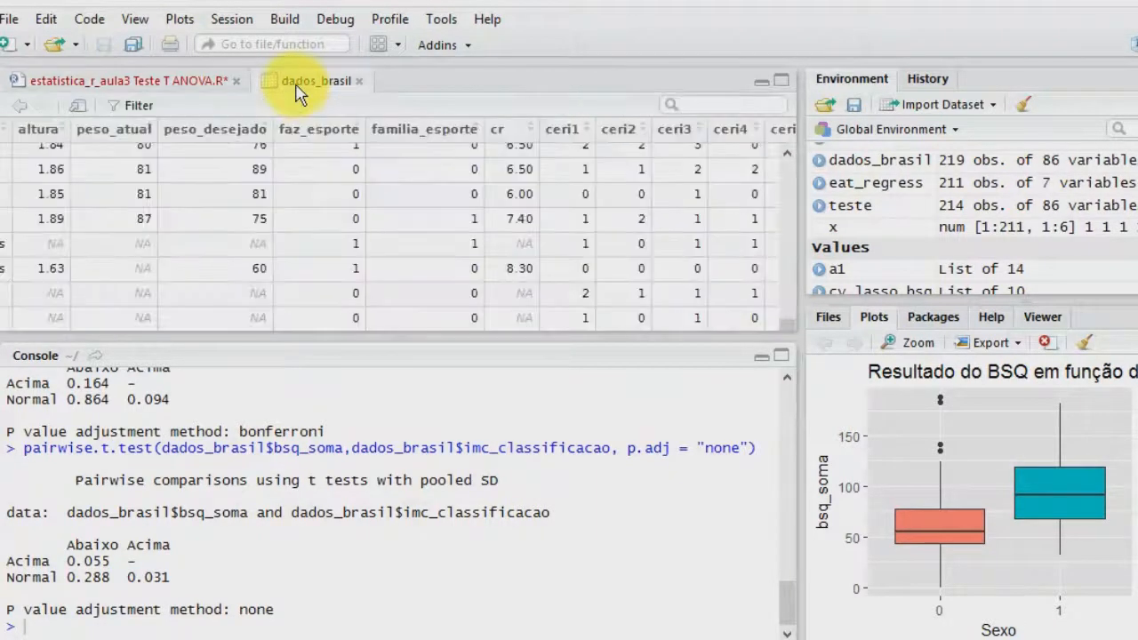
{"action": "scroll", "coordinate": [719, 190], "scroll_direction": "down", "scroll_amount": 2}
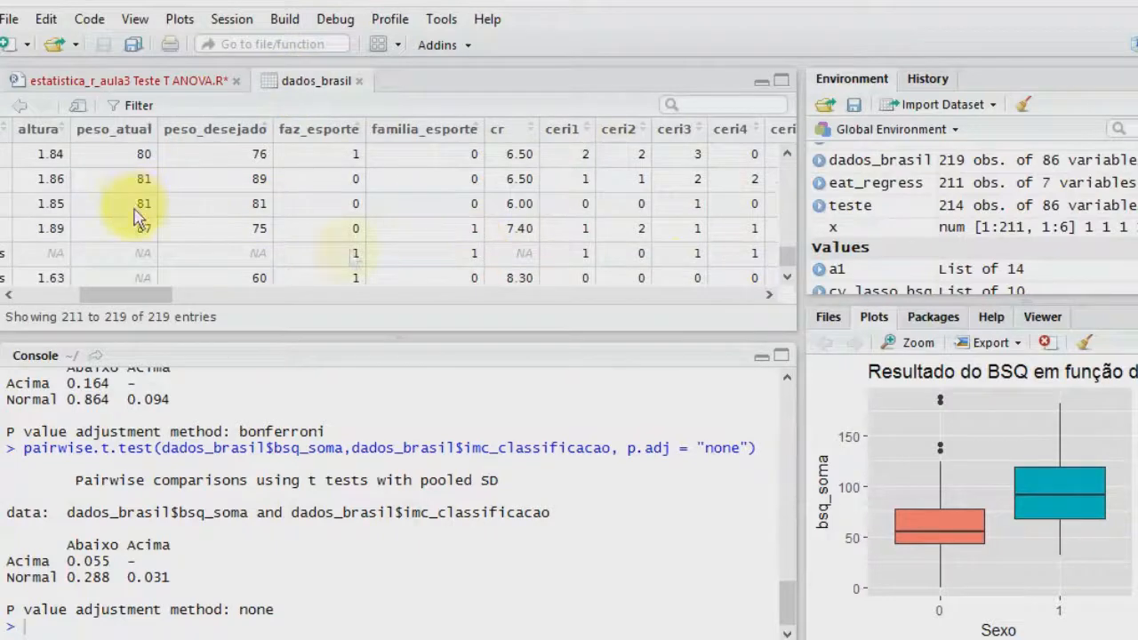
{"action": "scroll", "coordinate": [644, 239], "scroll_direction": "up", "scroll_amount": 20}
{"action": "left_click_drag", "start_coordinate": [788, 173], "coordinate": [784, 284]}
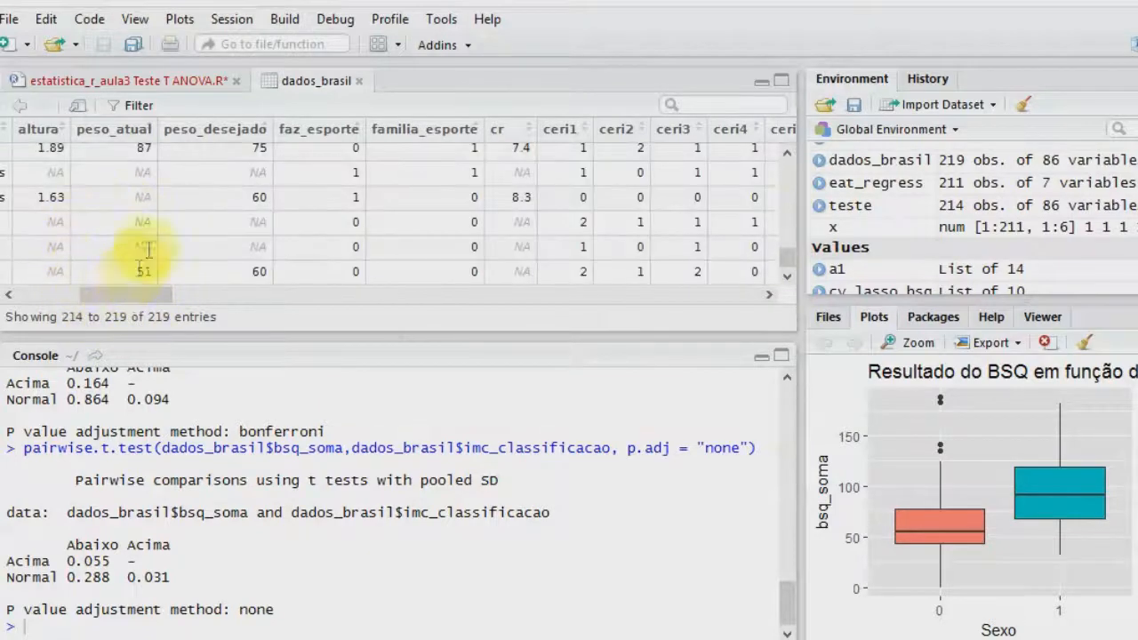
{"action": "left_click_drag", "start_coordinate": [133, 297], "coordinate": [737, 310]}
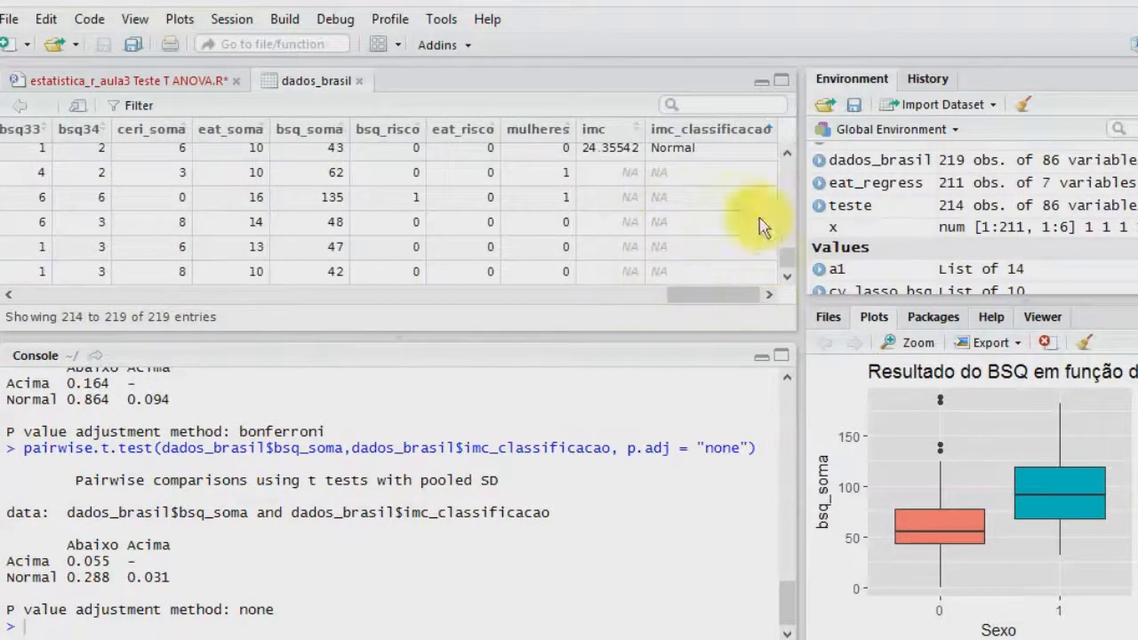
{"action": "left_click", "coordinate": [114, 81]}
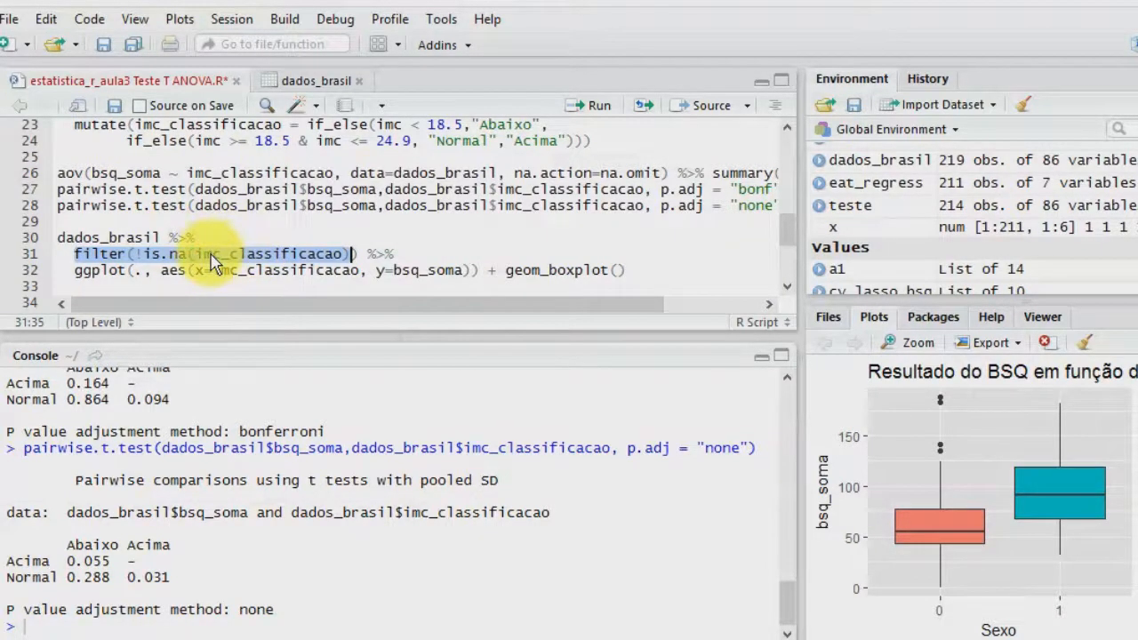
Run lines 30 to 32 to plot the boxplot of bsq_soma by imc_classificacao without missing values, and inspect it enlarged.
{"action": "left_click", "coordinate": [75, 238]}
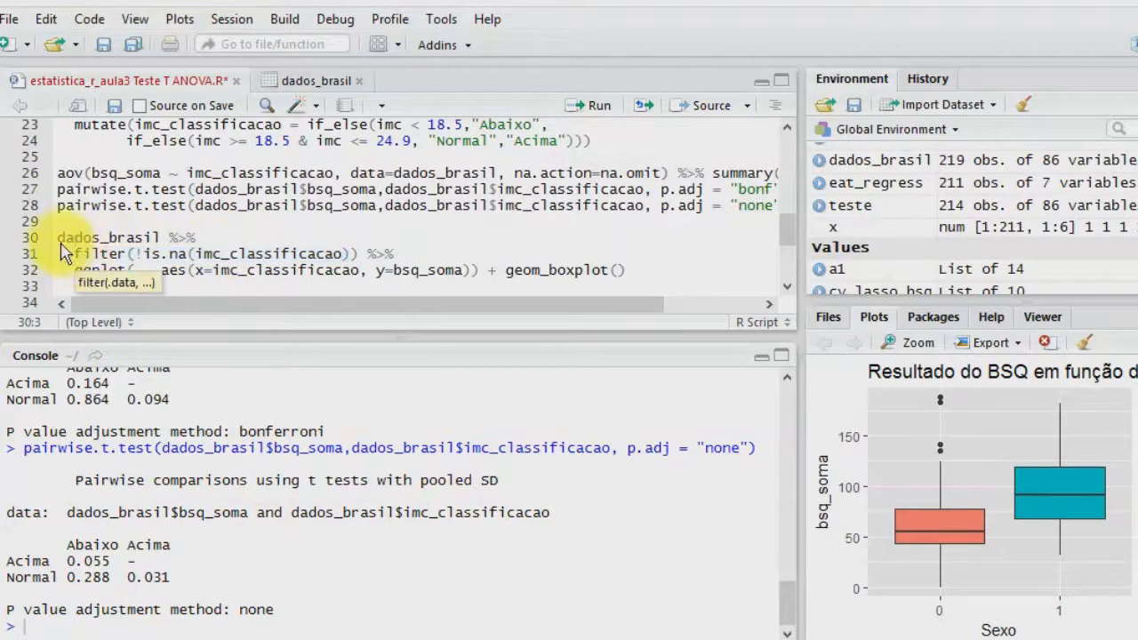
{"action": "left_click_drag", "start_coordinate": [58, 238], "coordinate": [629, 271]}
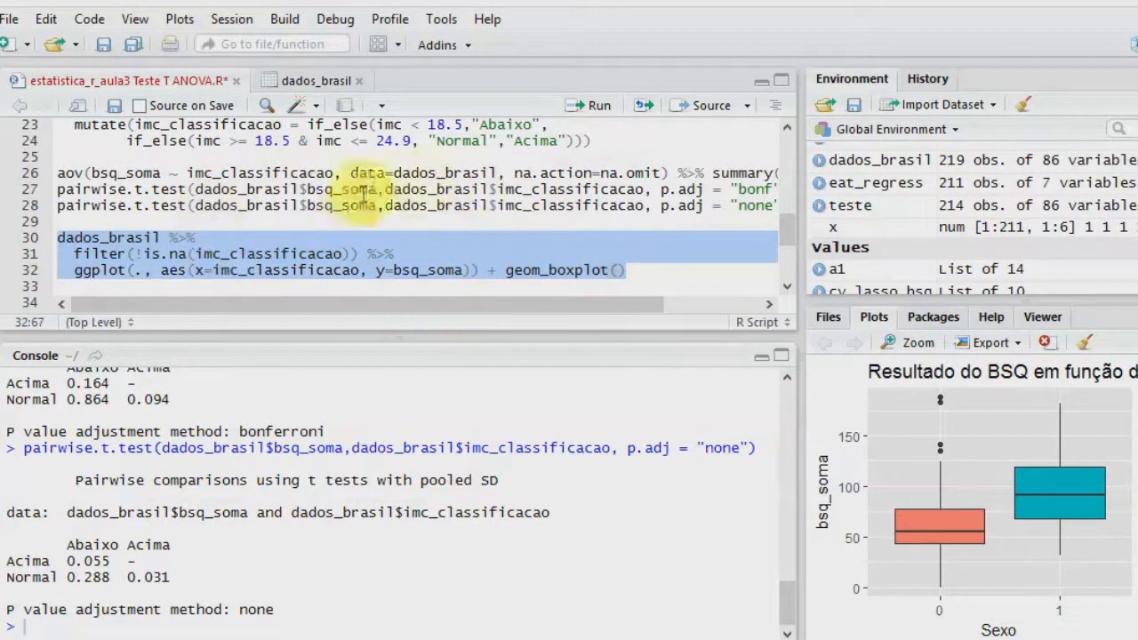
{"action": "left_click", "coordinate": [596, 107]}
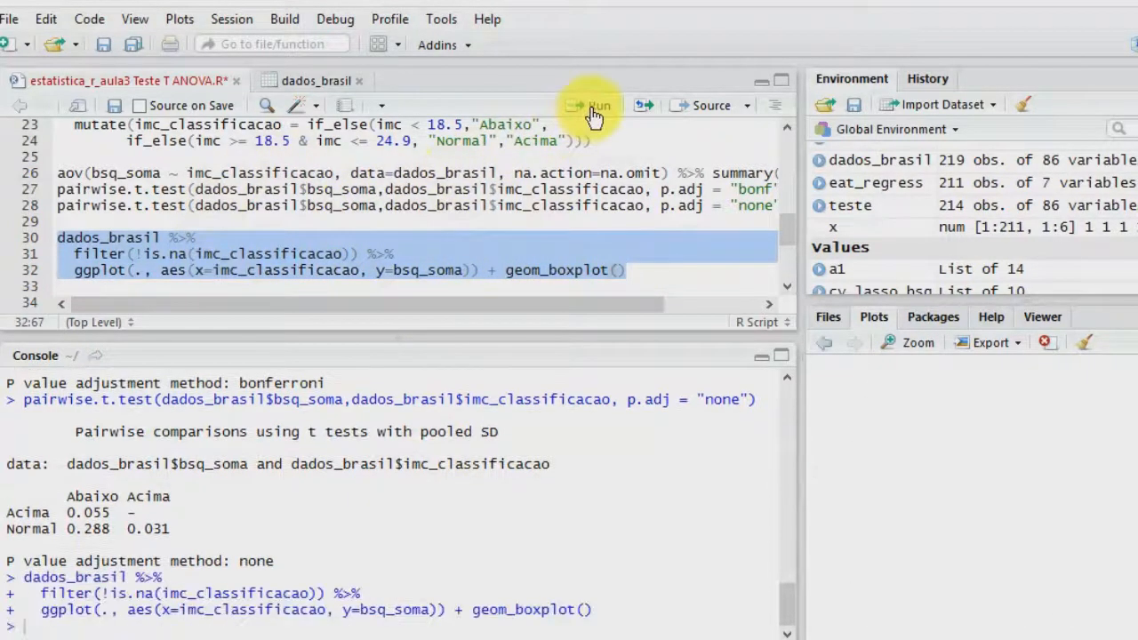
{"action": "left_click", "coordinate": [911, 343]}
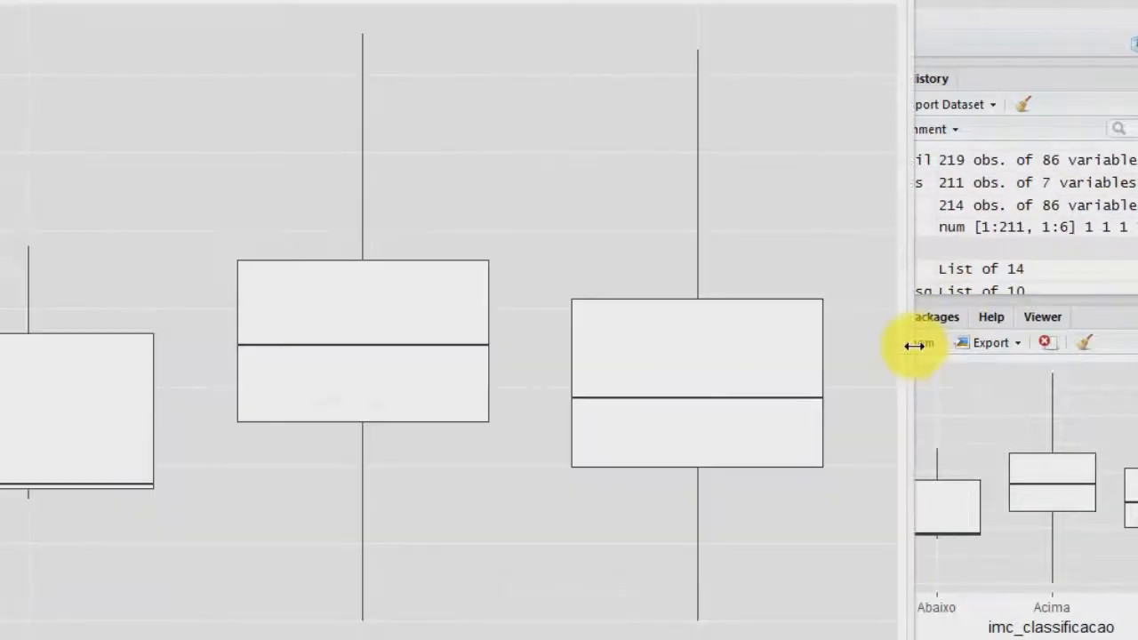
{"action": "left_click_drag", "start_coordinate": [229, 2], "coordinate": [473, 42]}
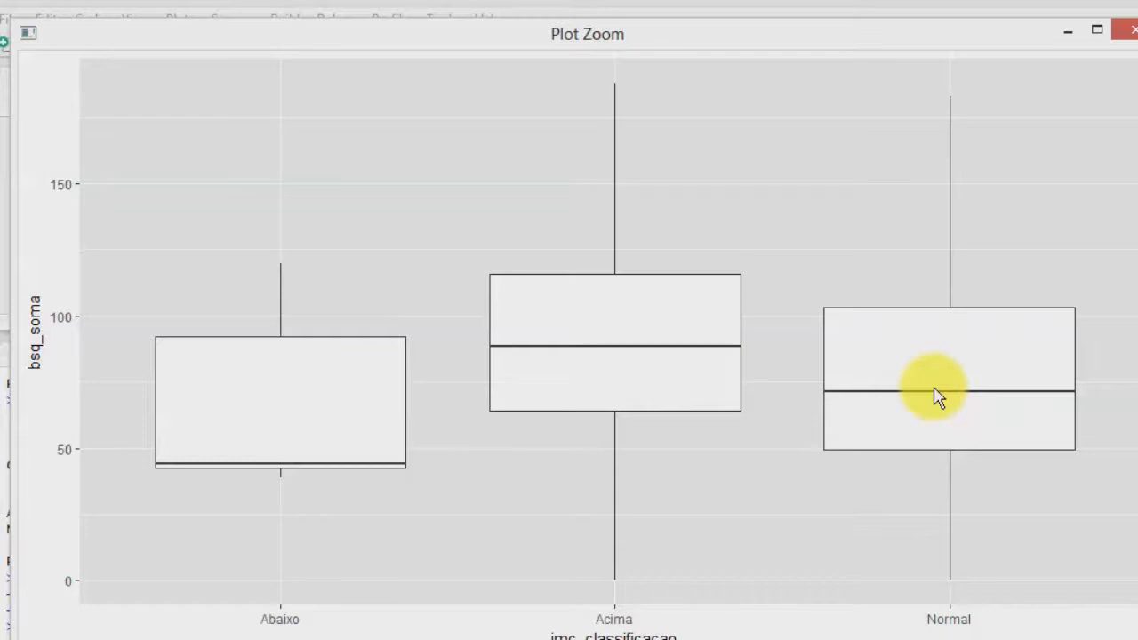
{"action": "left_click", "coordinate": [1131, 28]}
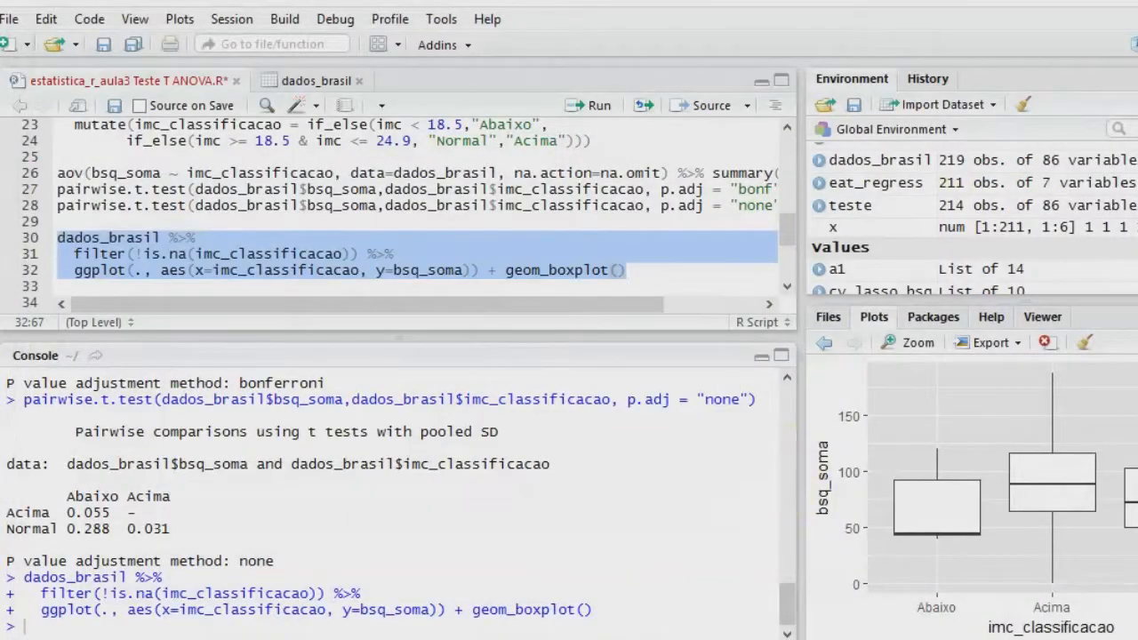